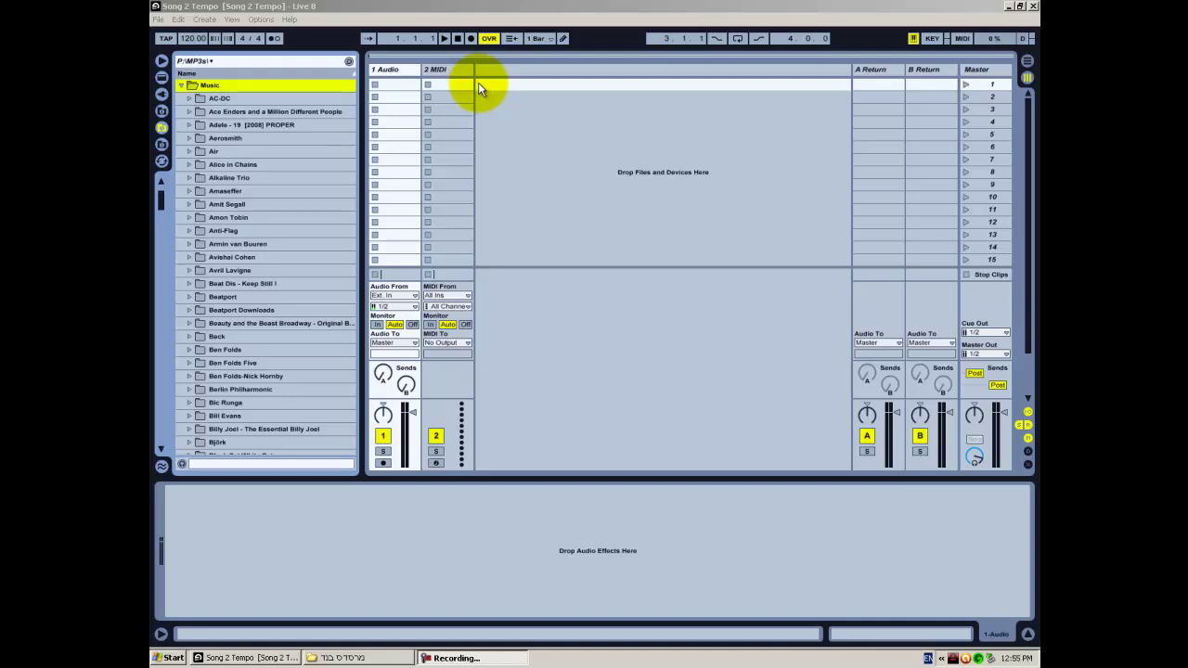
Import song 04 את ואני from the Mercedes Band folder into the first clip slot of the 1 Audio track
left_click(369, 657)
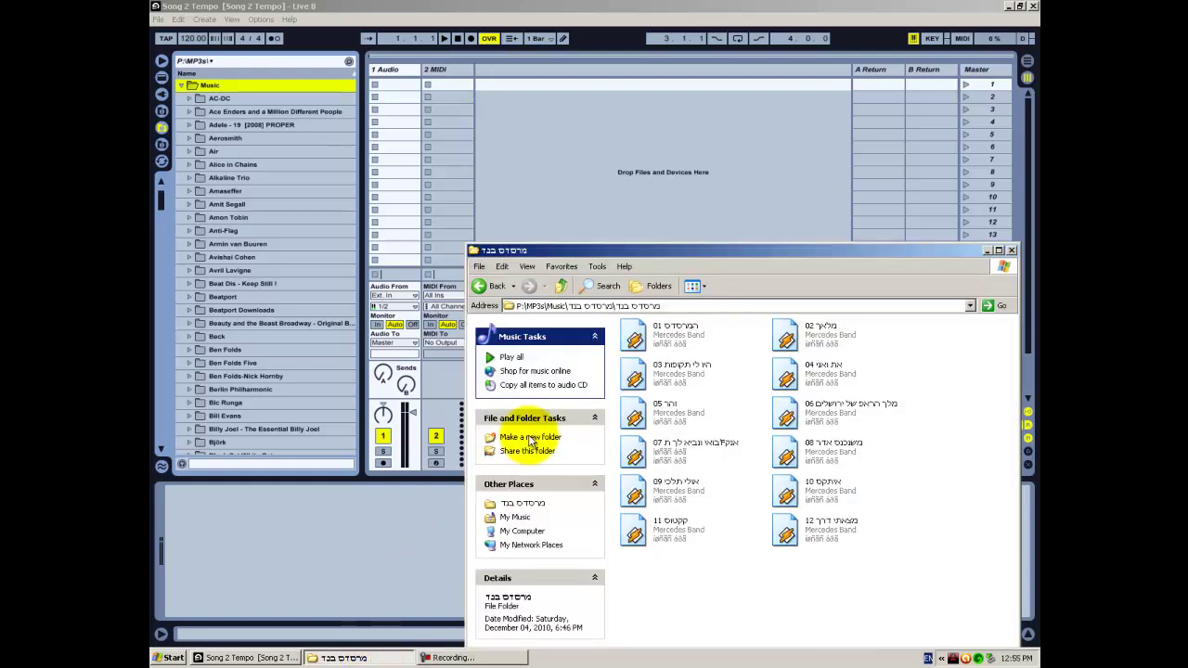
left_click_drag(788, 372, 403, 84)
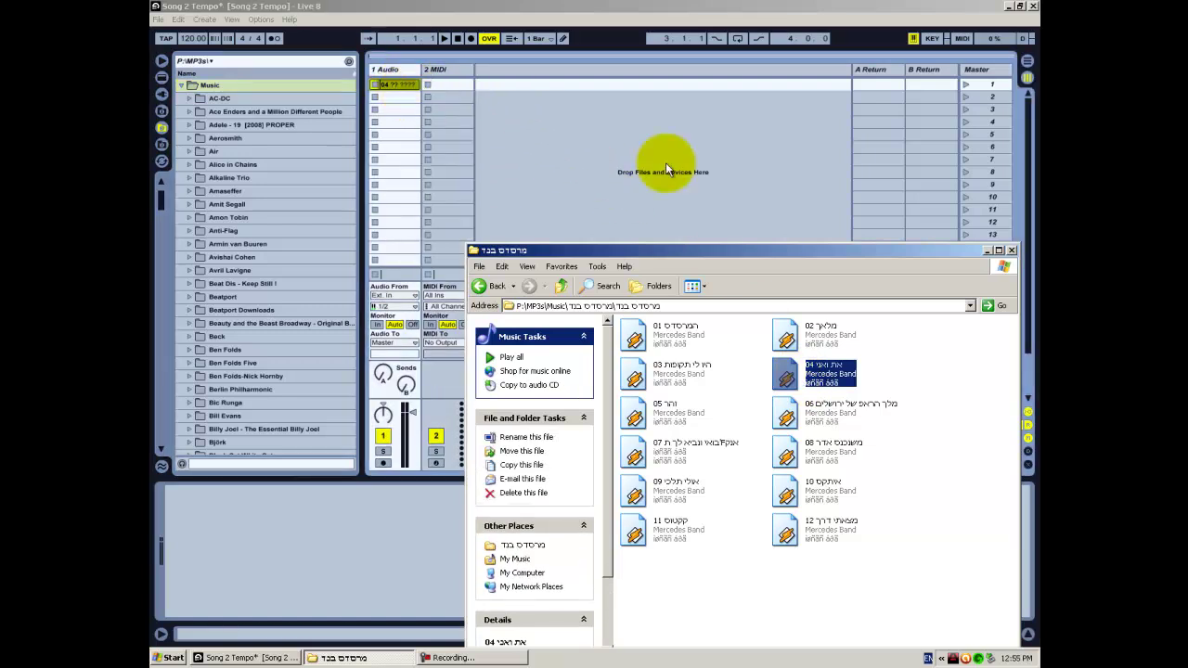
left_click(482, 158)
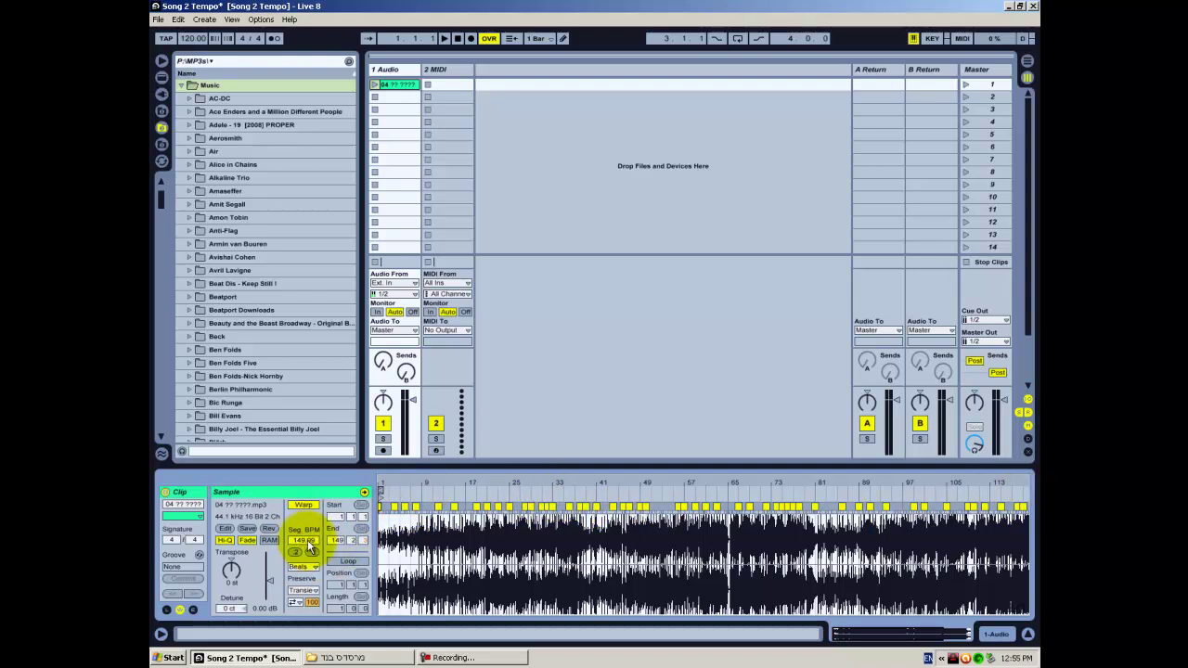
Set Auto-Warp Long Samples to On in the Record/Warp/Launch preferences
left_click(260, 20)
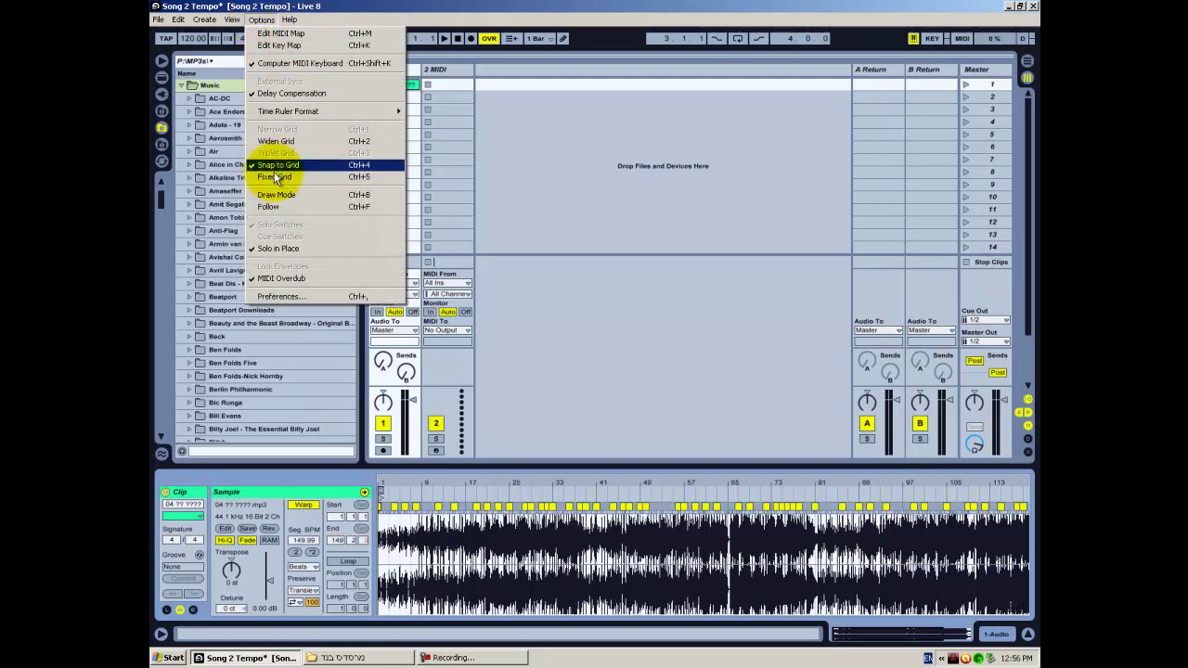
left_click(281, 297)
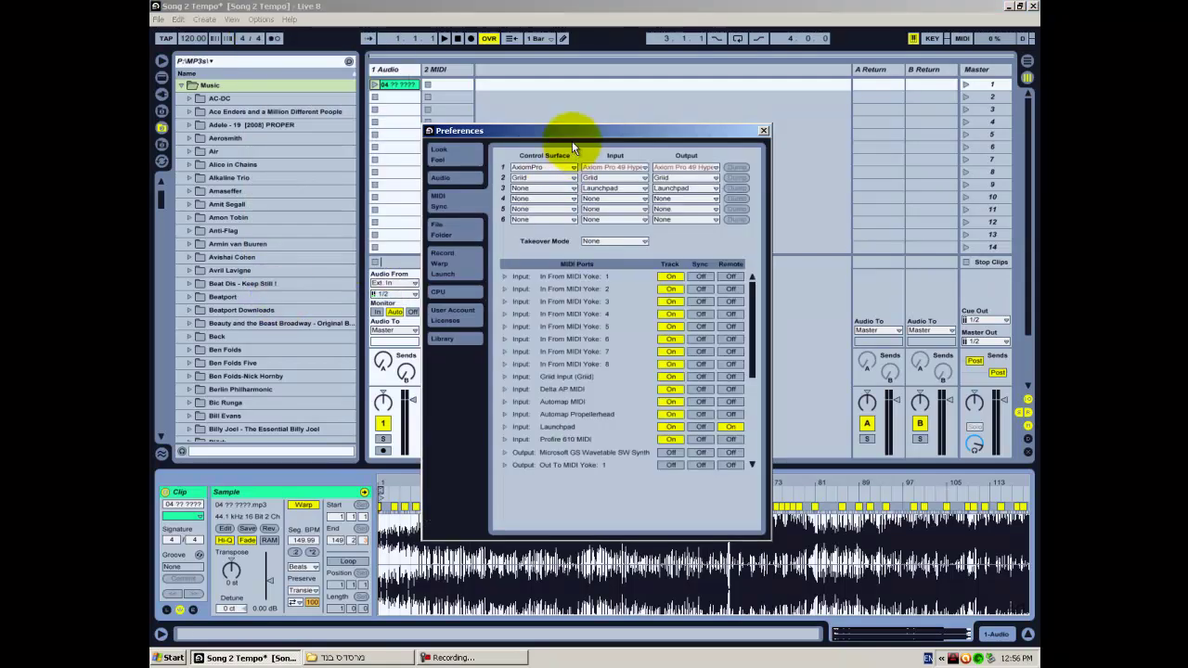
left_click(445, 269)
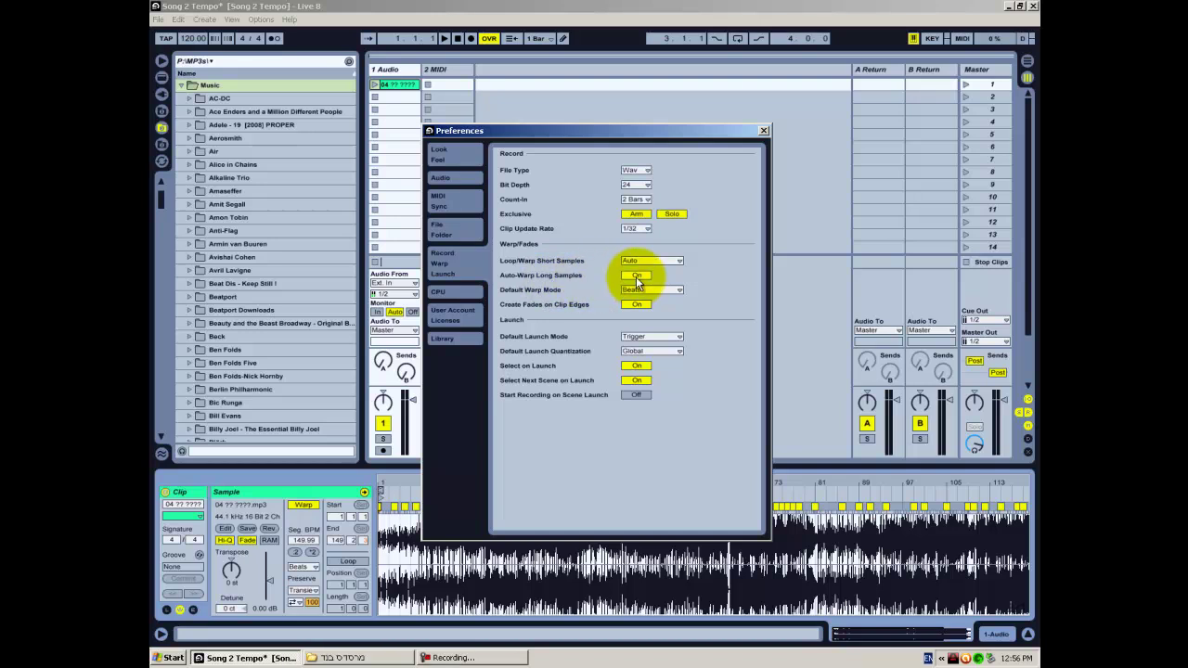
left_click_drag(638, 130, 682, 35)
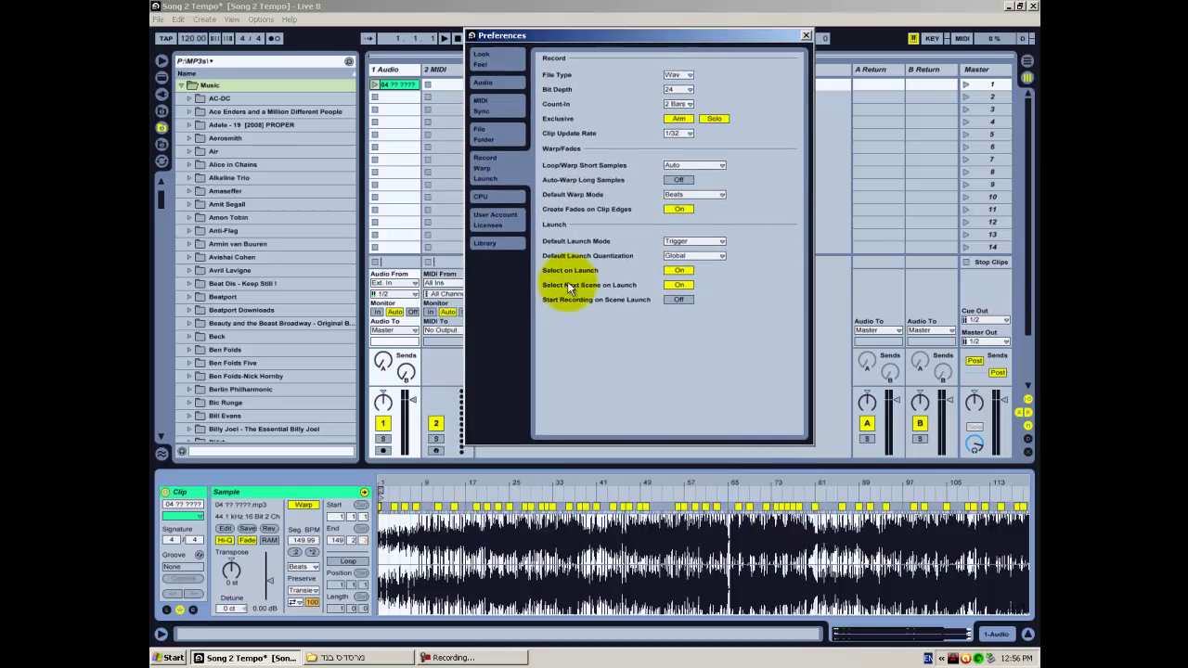
left_click(669, 179)
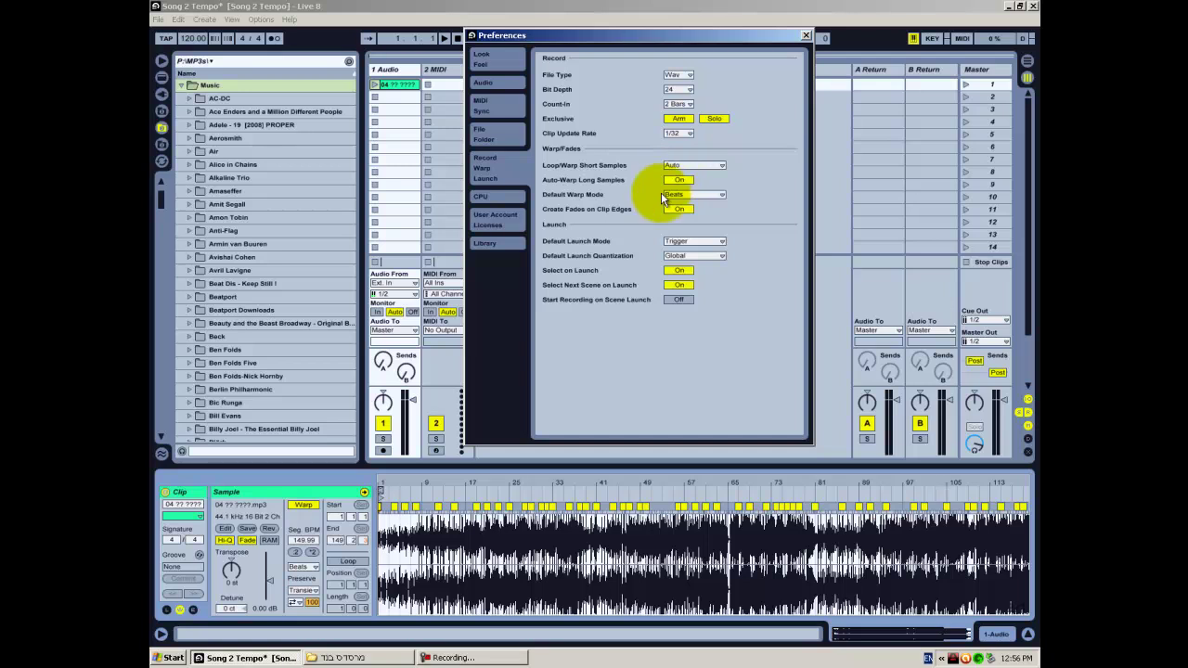
left_click(806, 36)
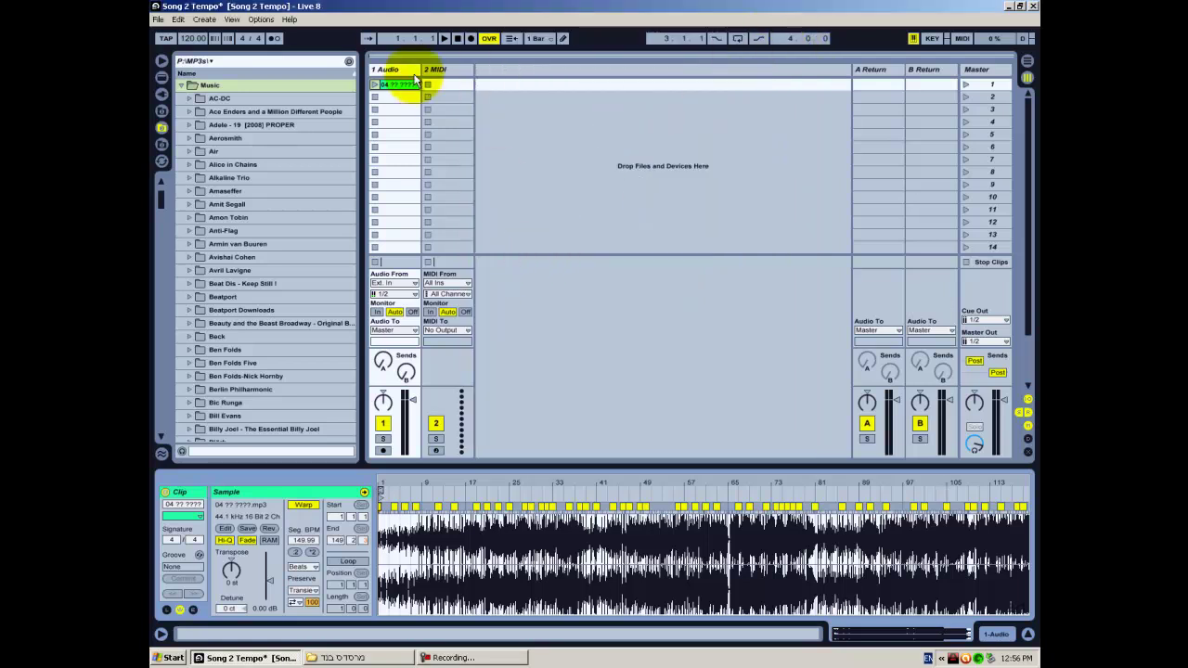
Set the project tempo to 150 BPM, auditioning the song clip before and after the change
left_click(376, 85)
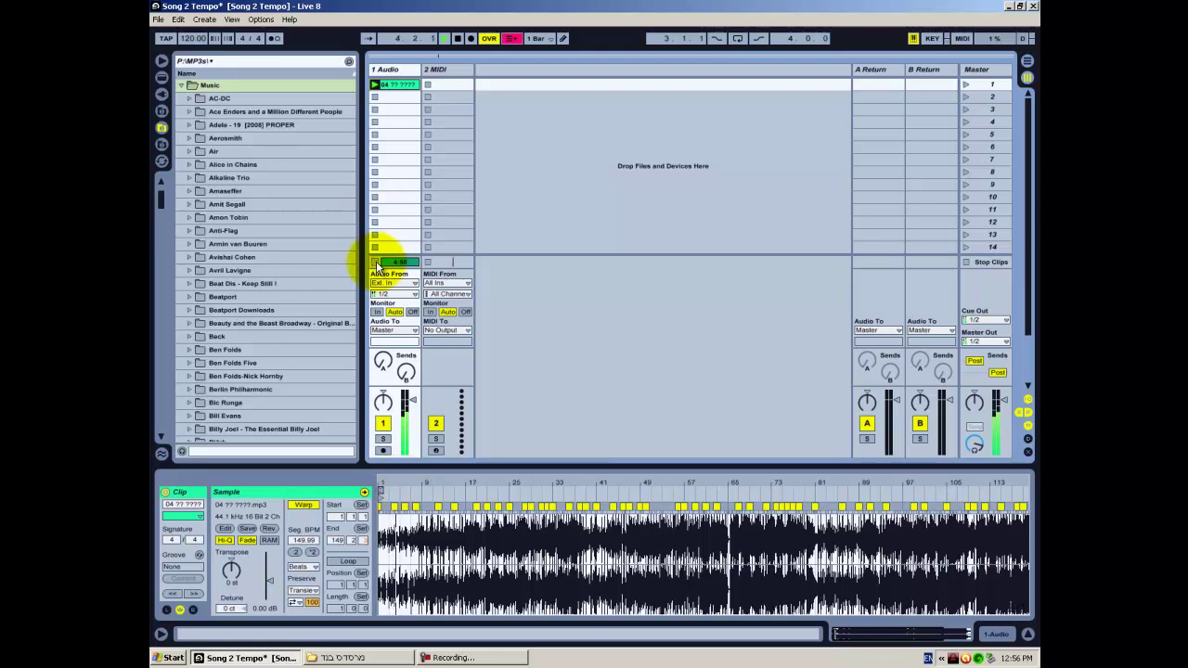
left_click(375, 262)
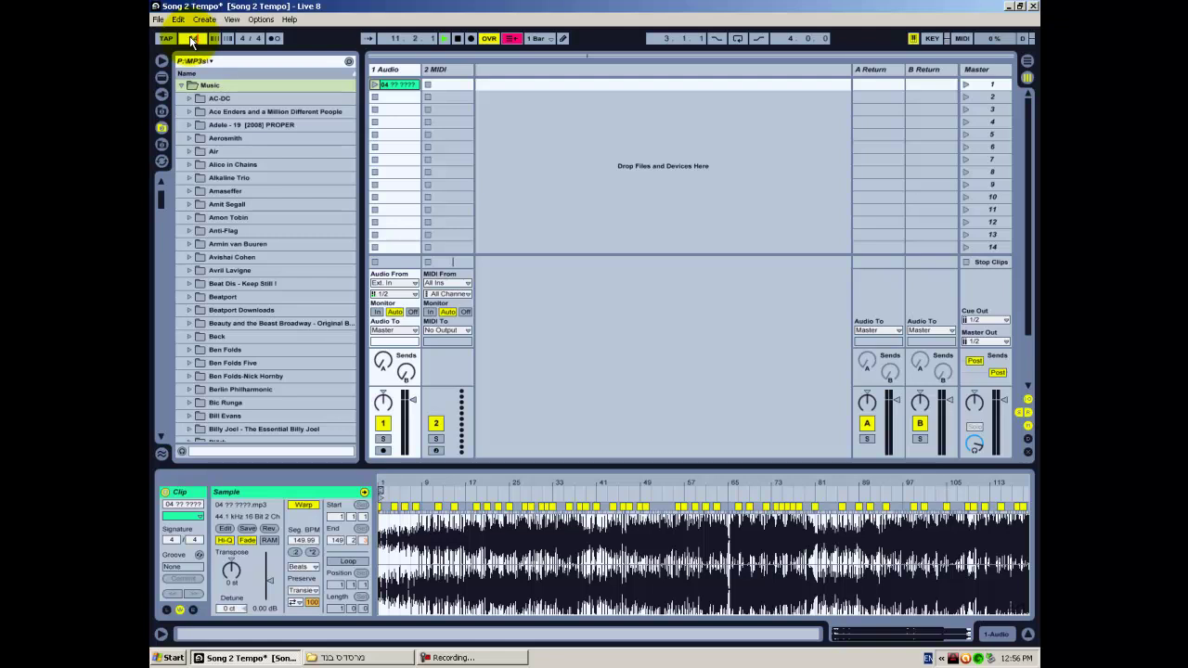
left_click(374, 84)
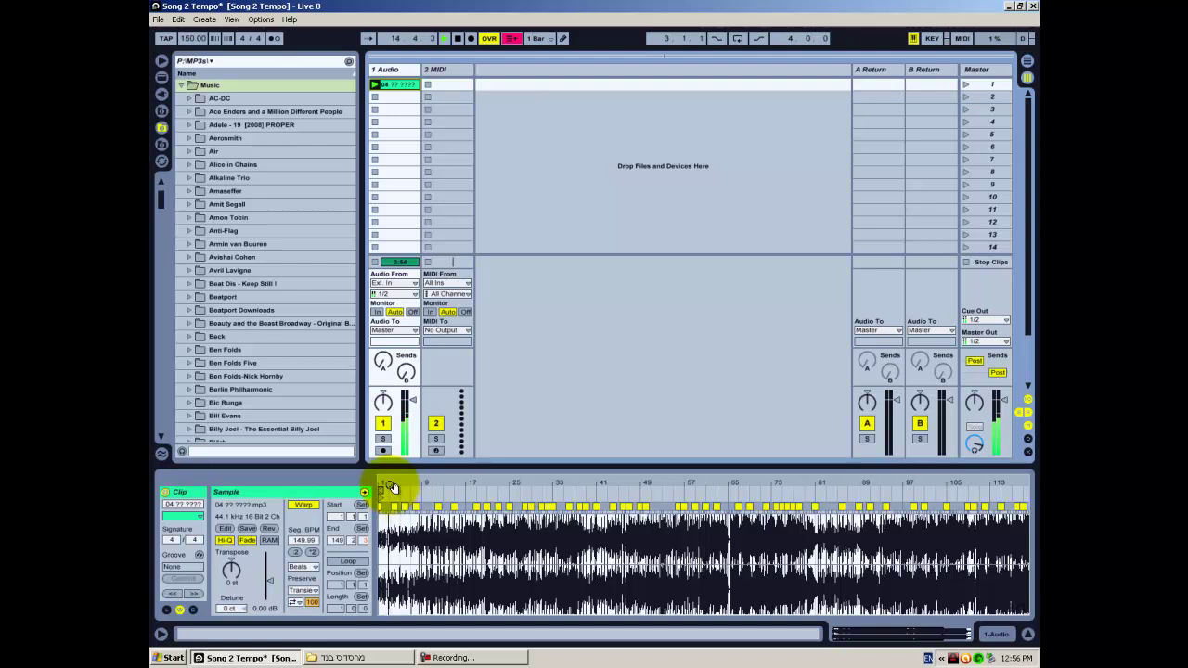
Turn on the metronome and play the song clip against it from the start
mouse_move(393, 487)
left_mouse_down()
mouse_move(411, 483)
mouse_move(405, 469)
left_mouse_up()
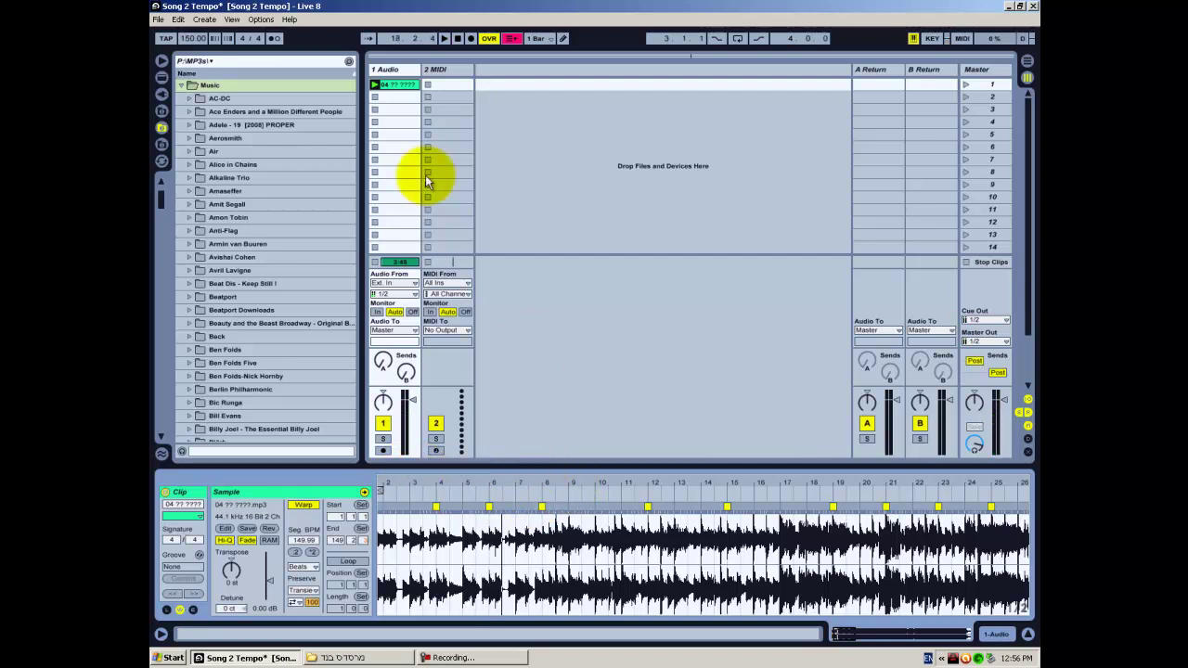
left_click(278, 39)
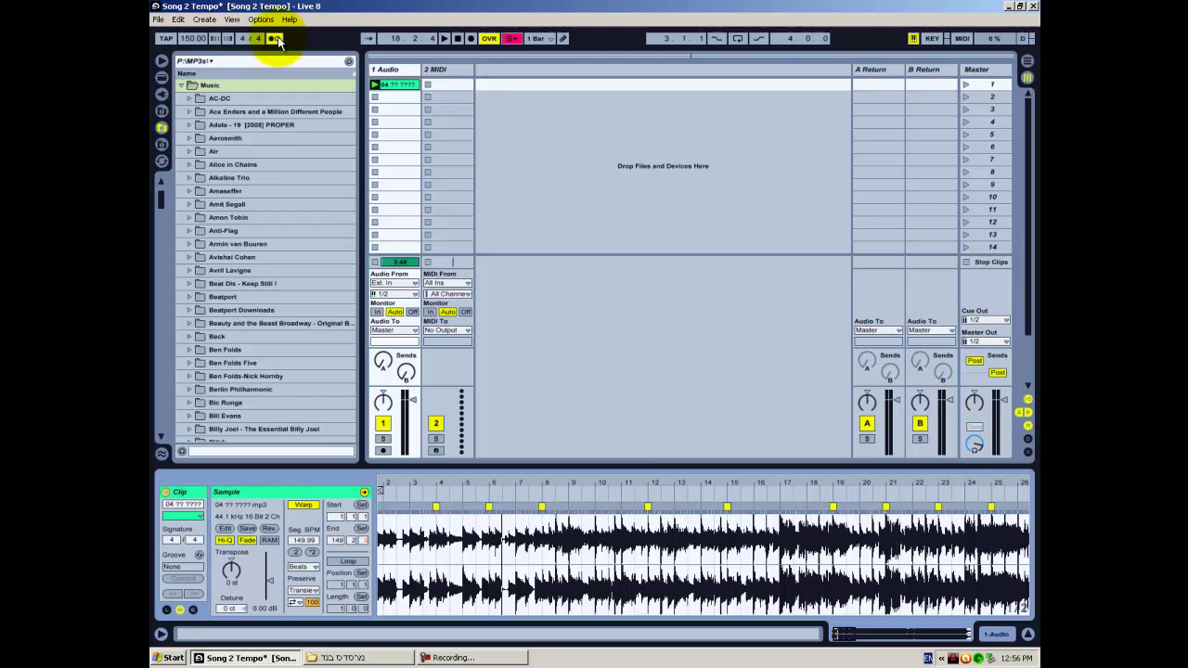
left_click(375, 86)
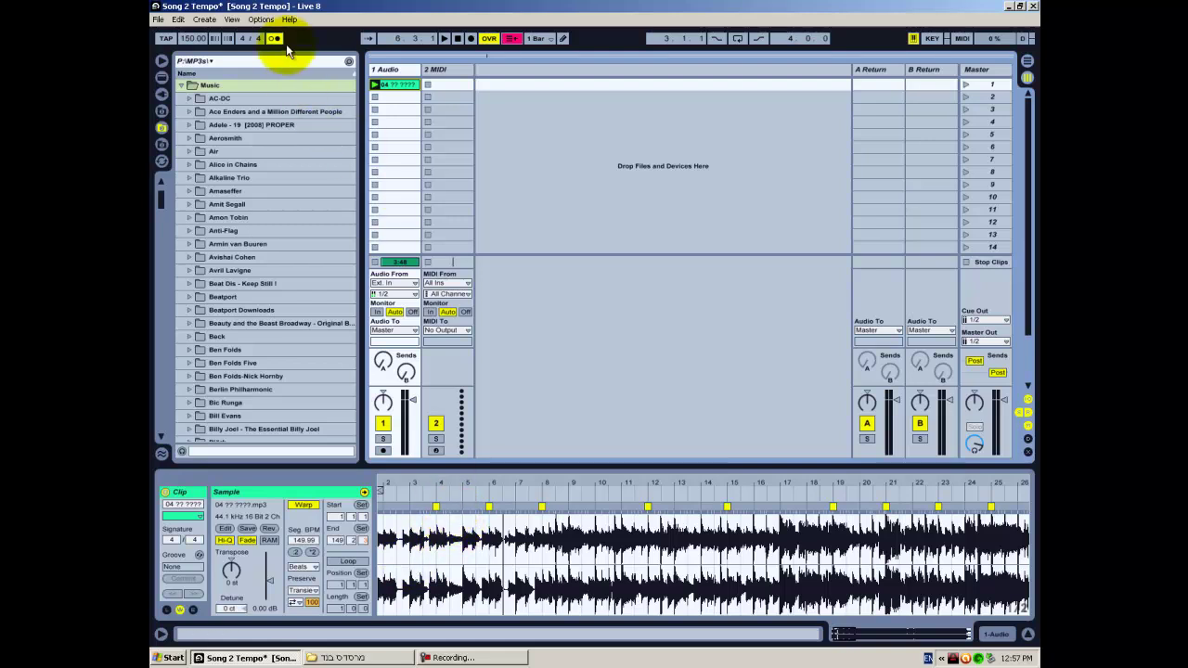
Halve the clip's segment BPM to 74.99 and match the project tempo at 75 BPM
left_click(299, 553)
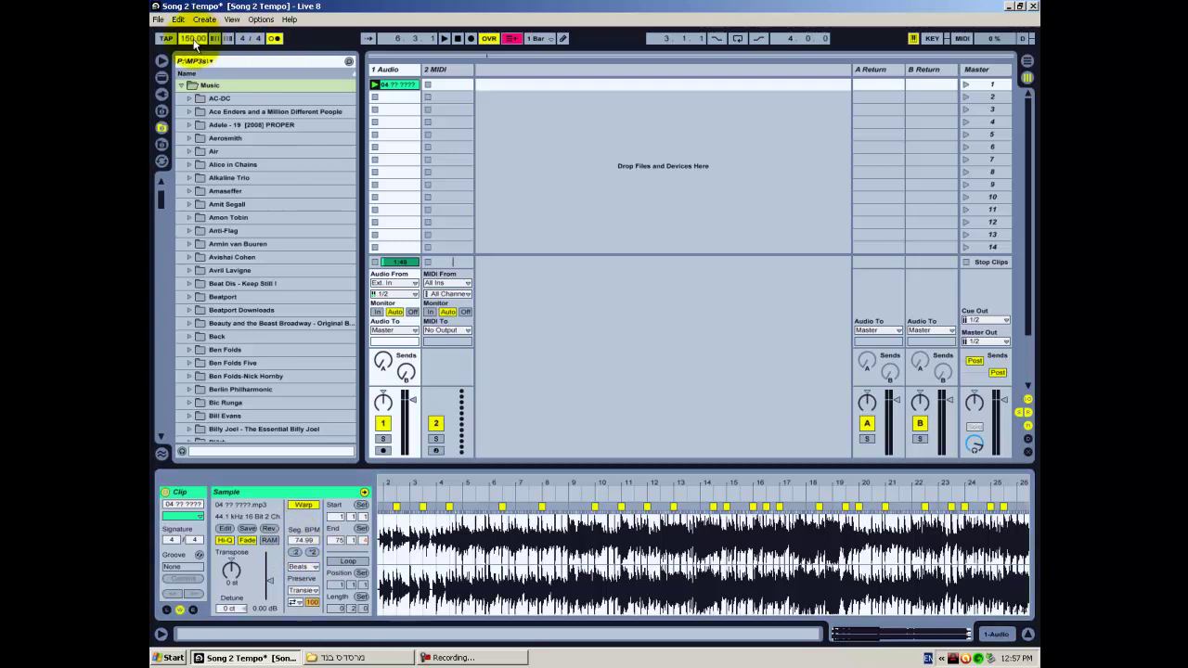
left_click(400, 483)
left_click_drag(401, 482, 403, 487)
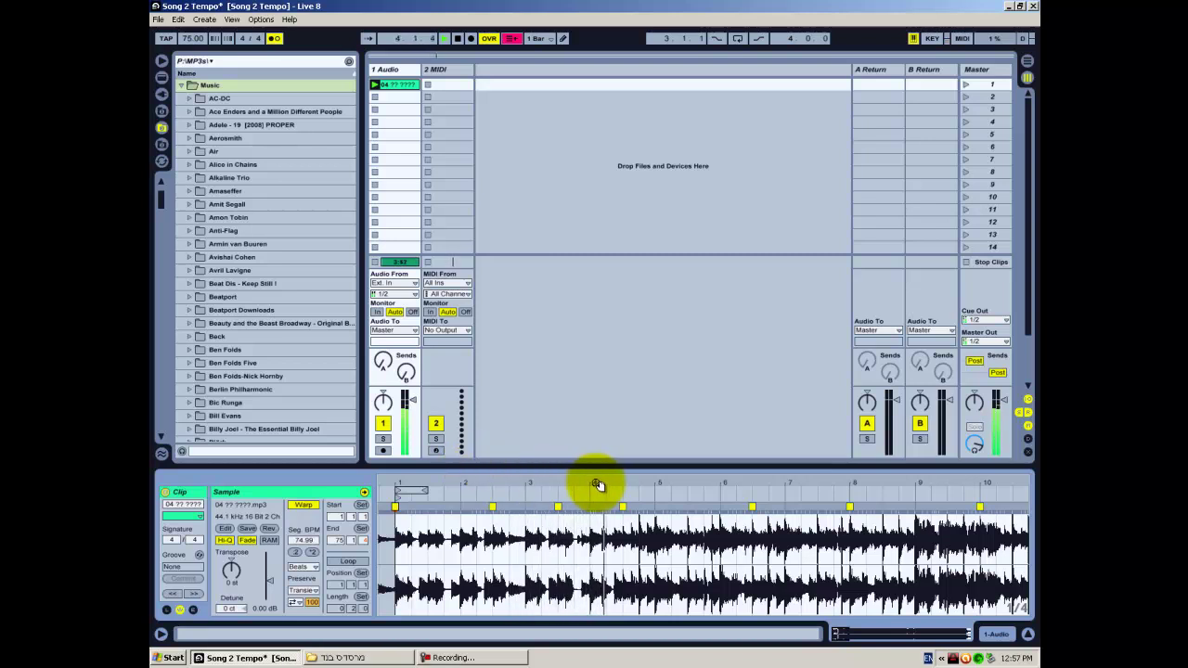
Audition the clip from several points in its opening bars to find where the true downbeat falls against the metronome
left_click_drag(596, 483, 631, 479)
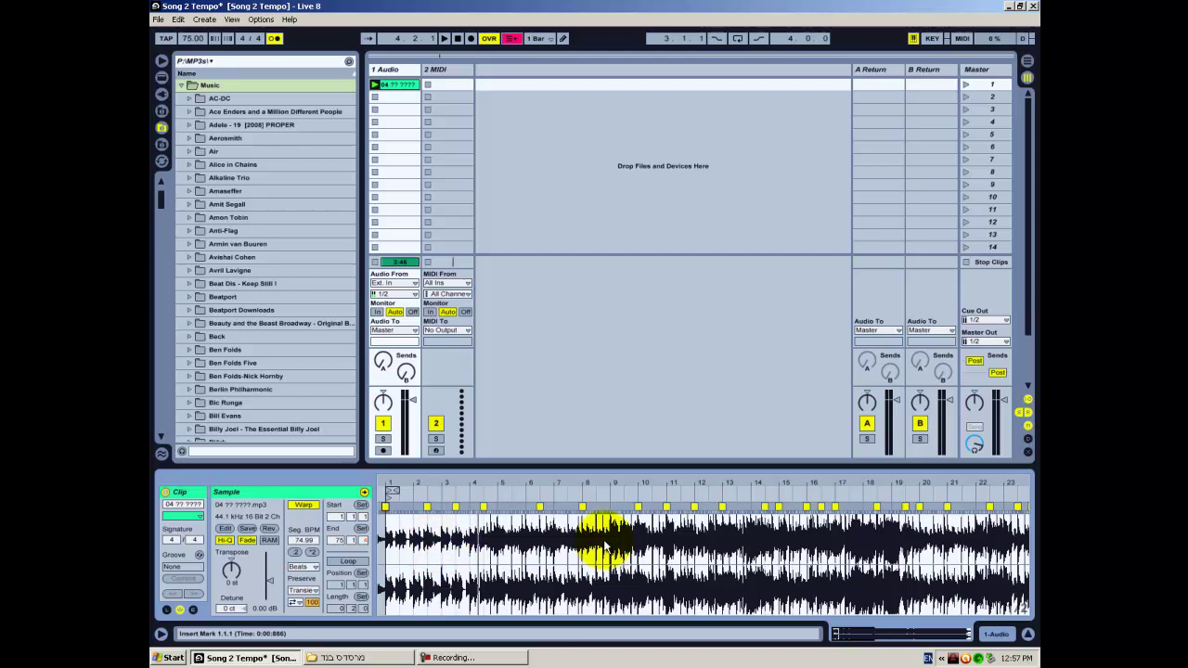
left_click(609, 489)
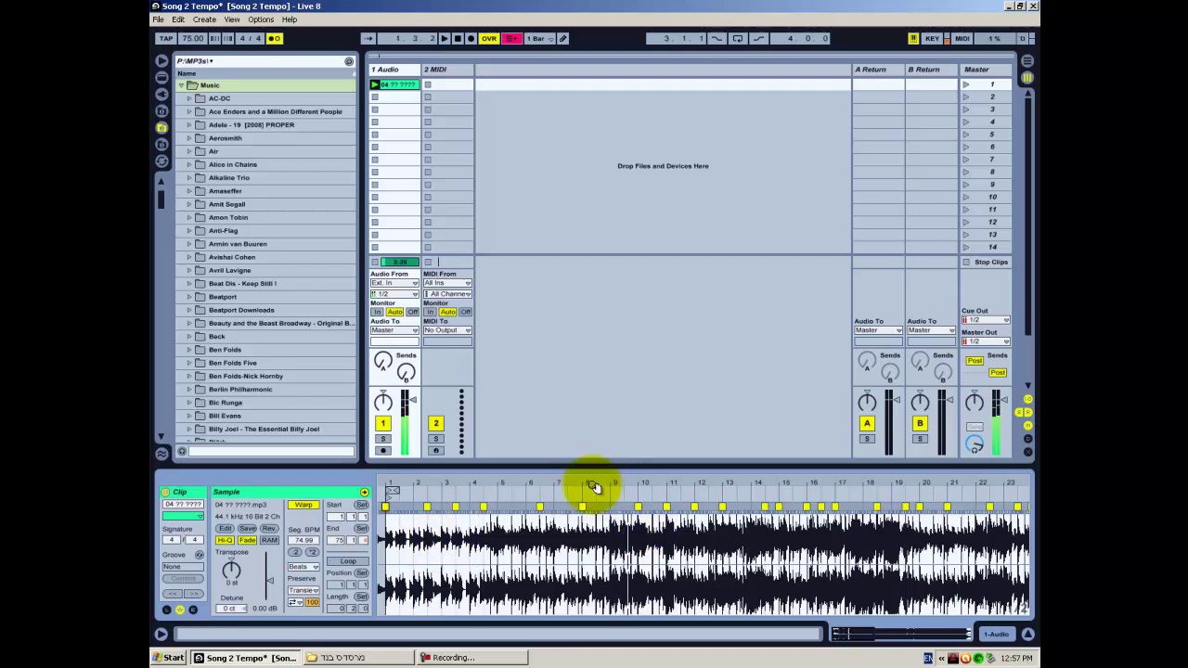
key("space")
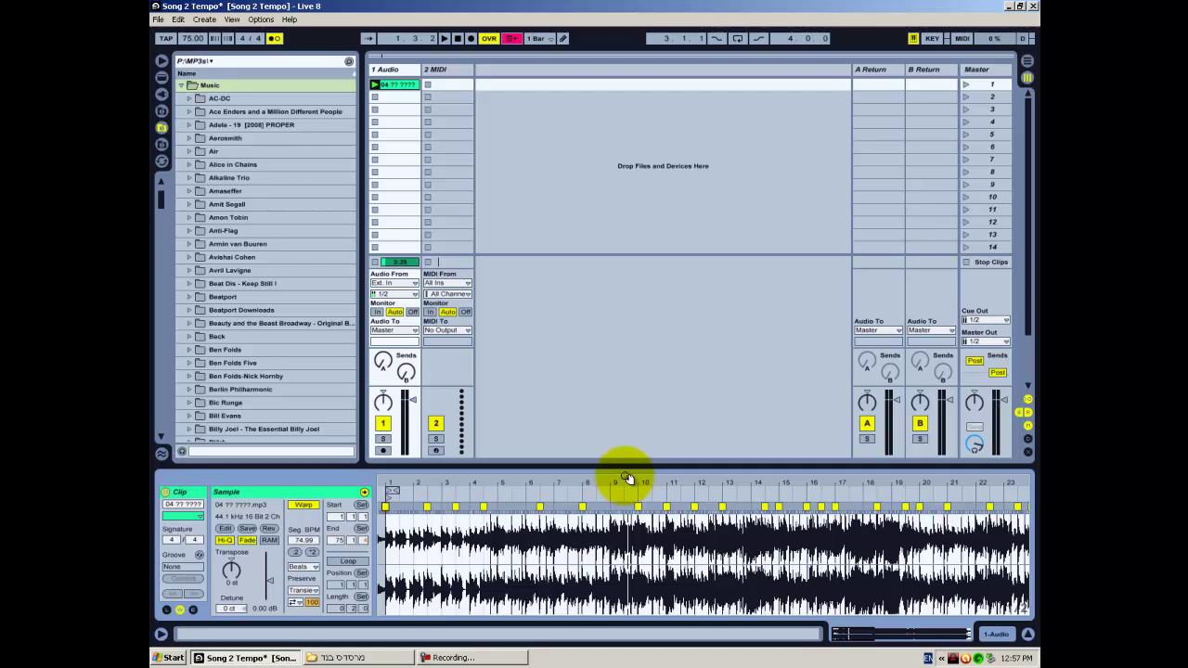
left_click_drag(627, 480, 625, 477)
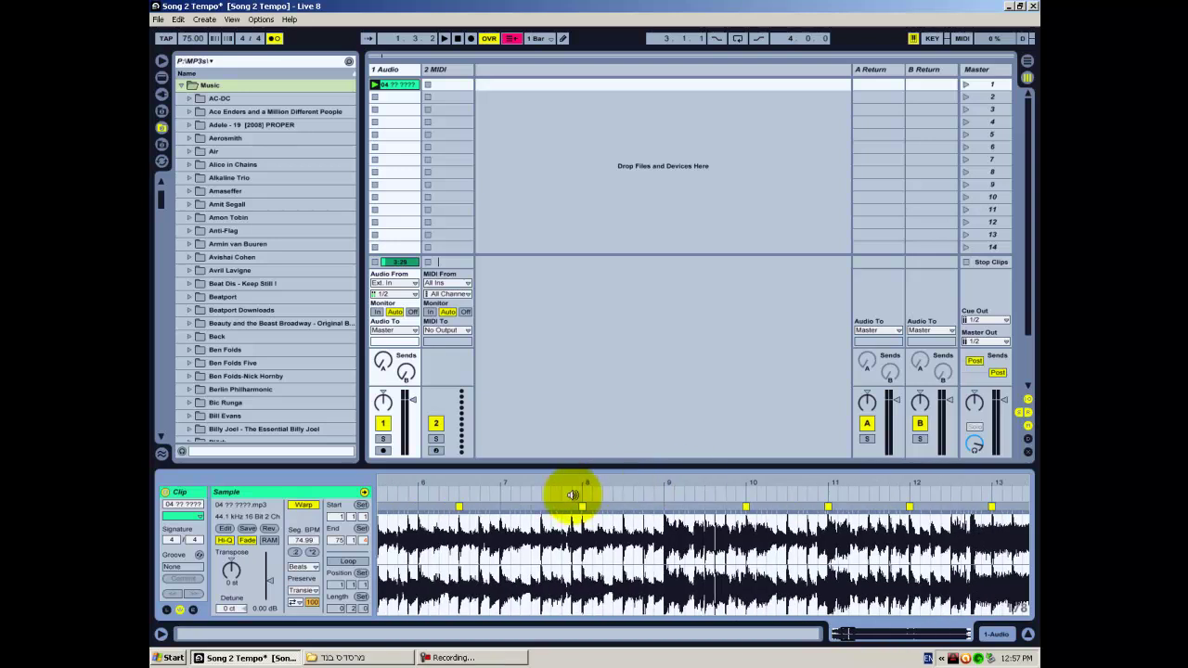
left_click(459, 488)
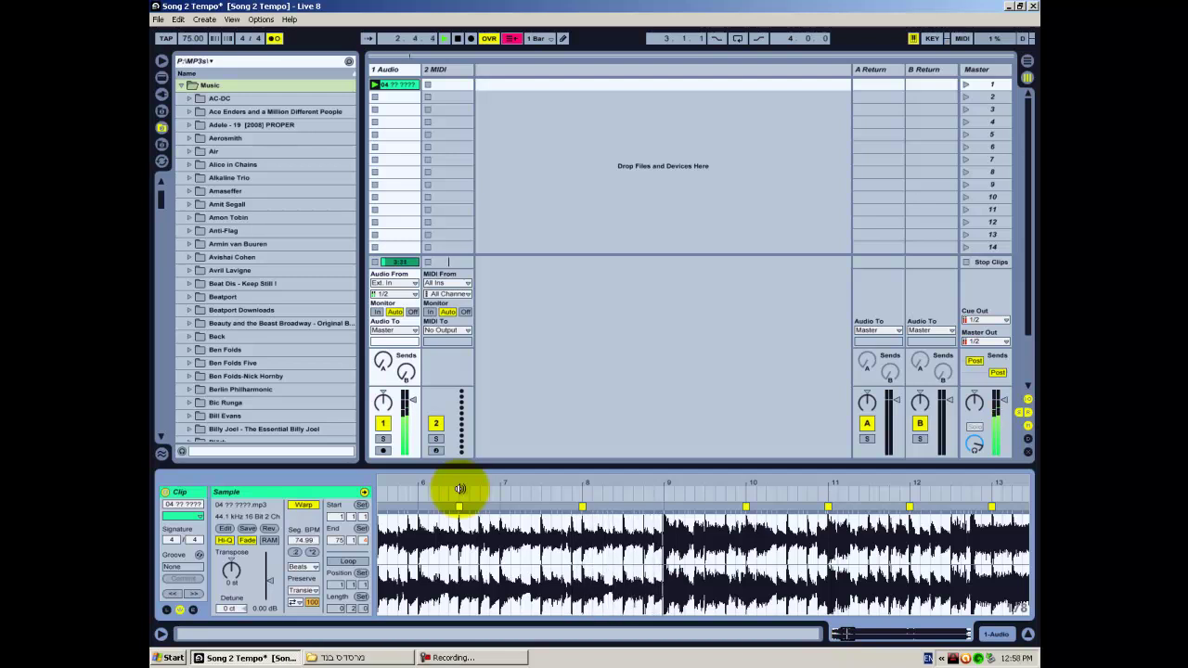
left_click_drag(453, 486, 777, 485)
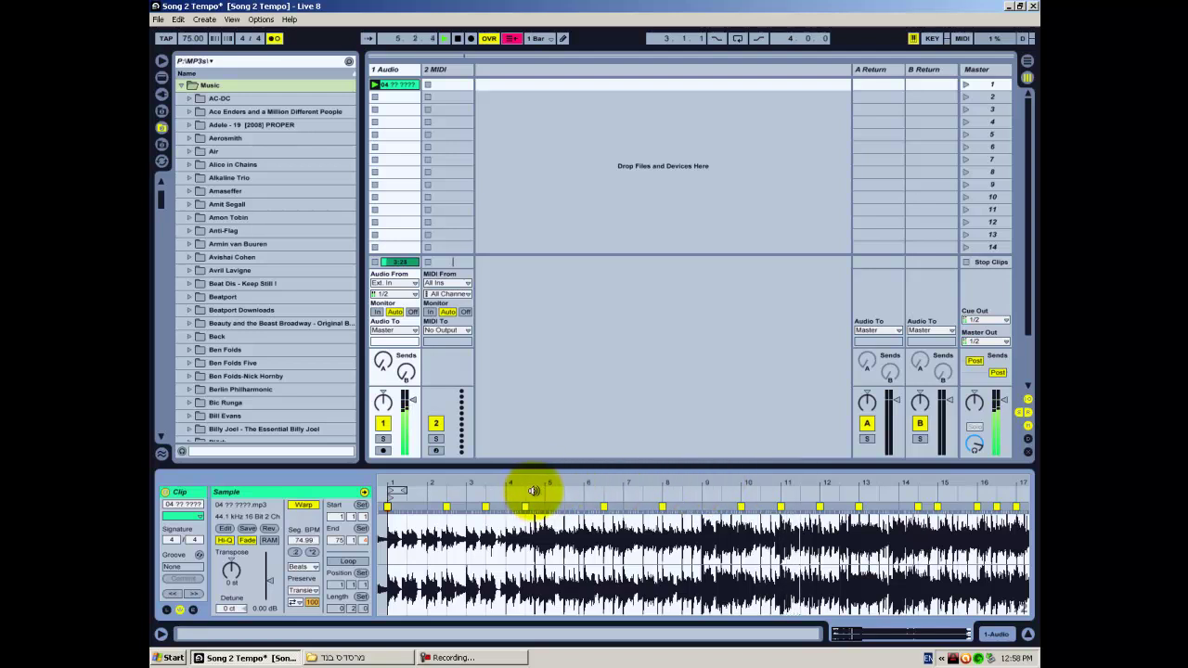
key("space")
key("space")
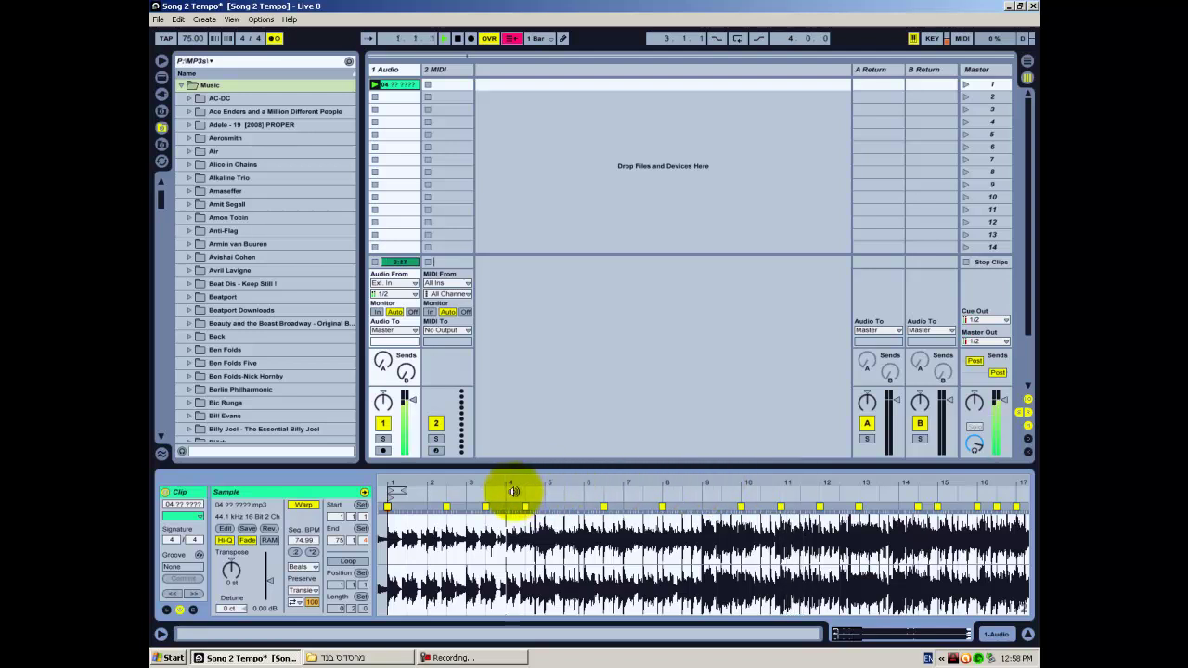
left_click_drag(529, 482, 570, 485)
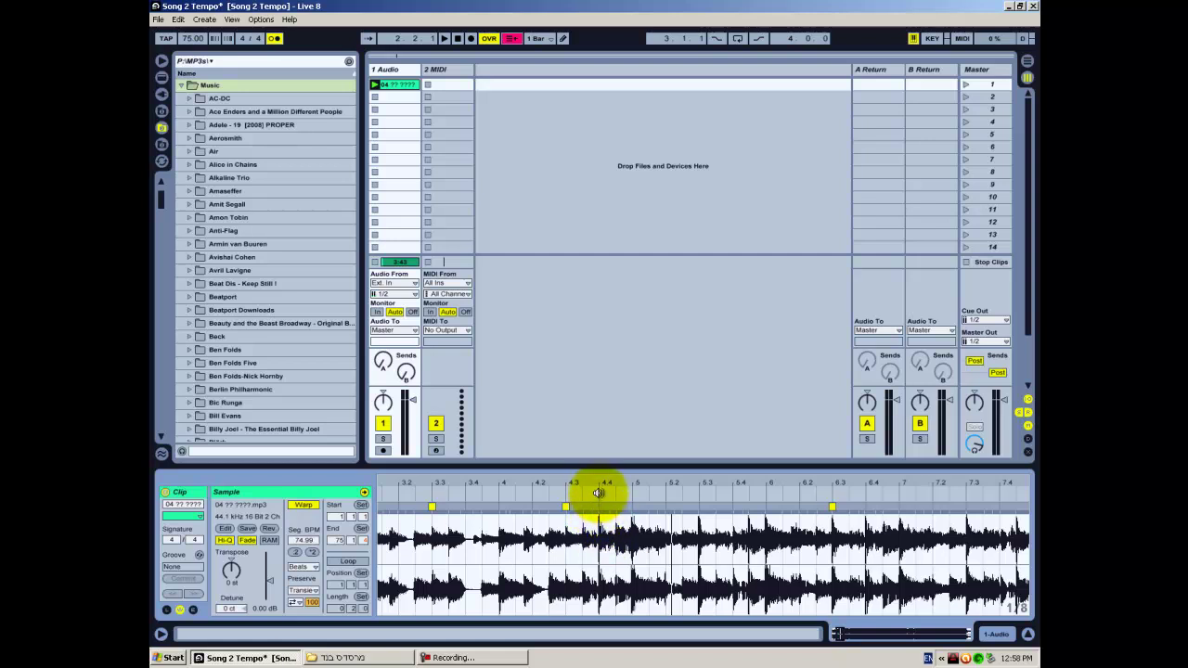
left_click(427, 491)
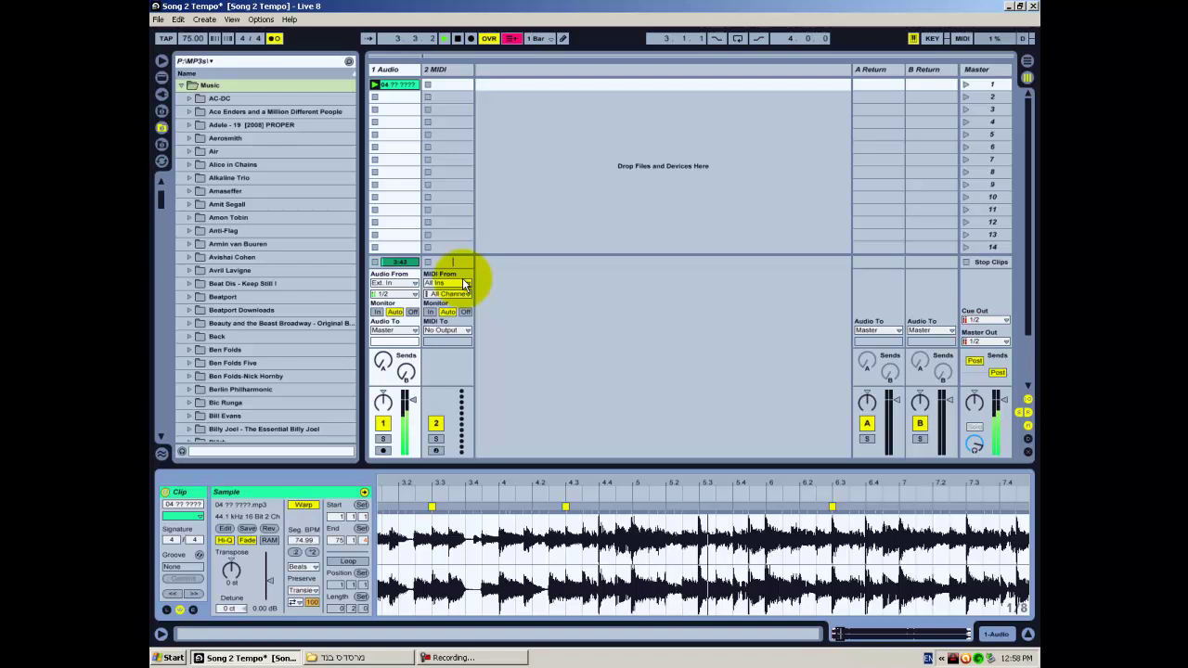
Insert a warp marker on the transient at 4.4 and set it as the clip's 1.1.1
double_click(598, 507)
right_click(598, 513)
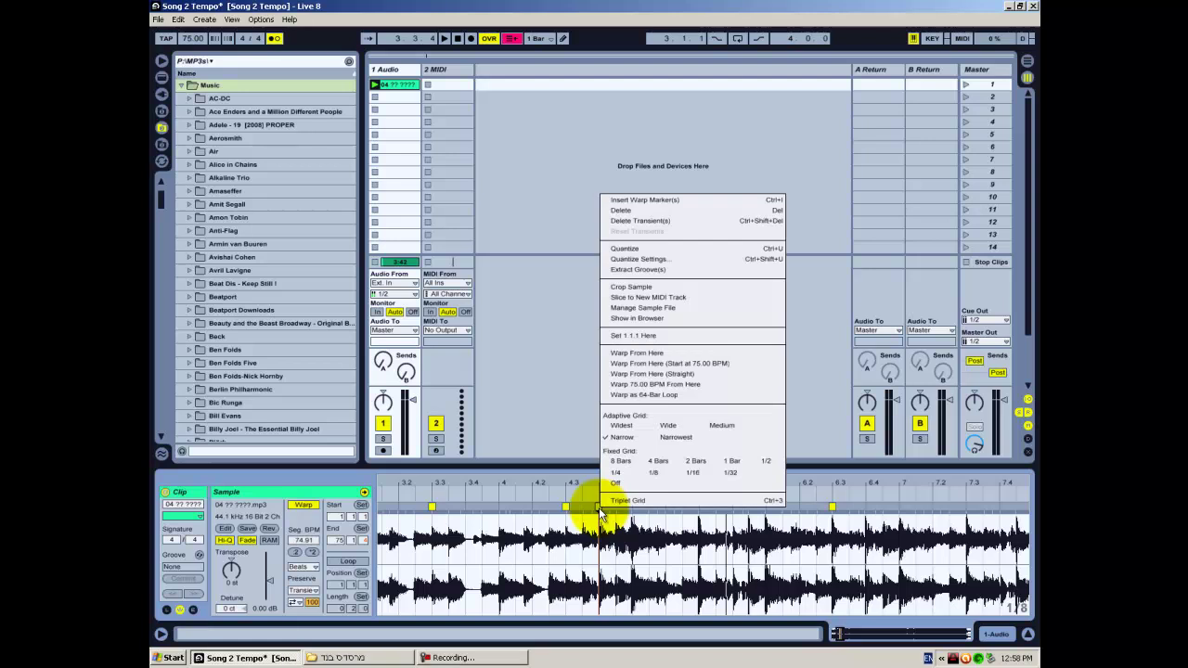
left_click(614, 336)
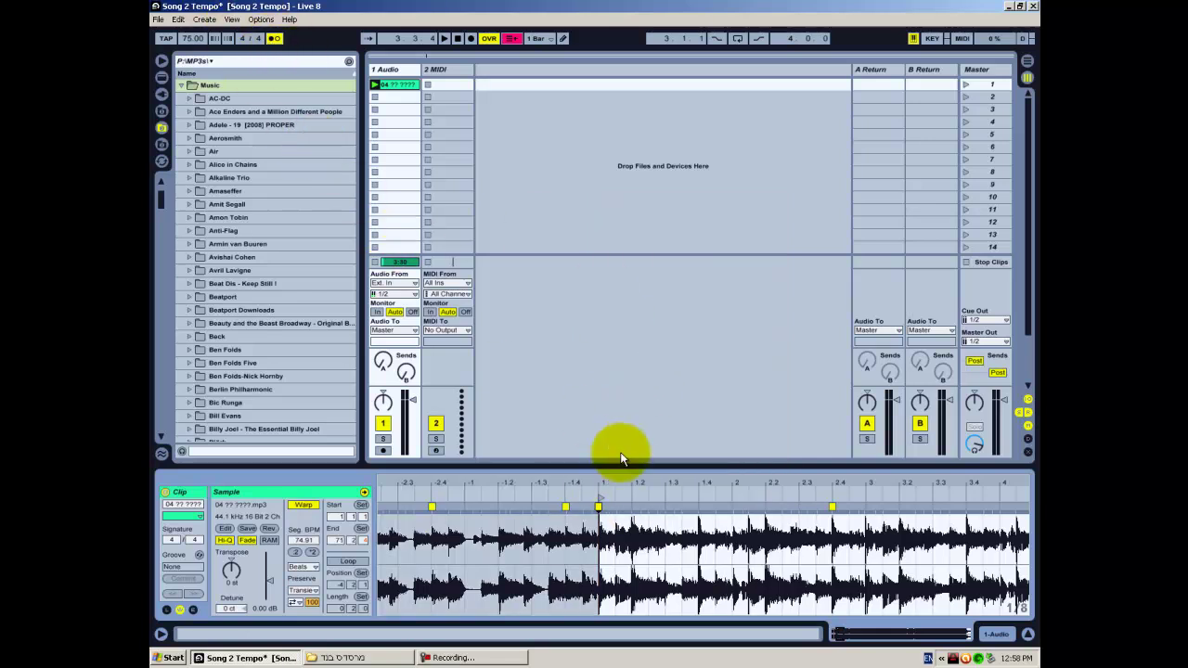
key("space")
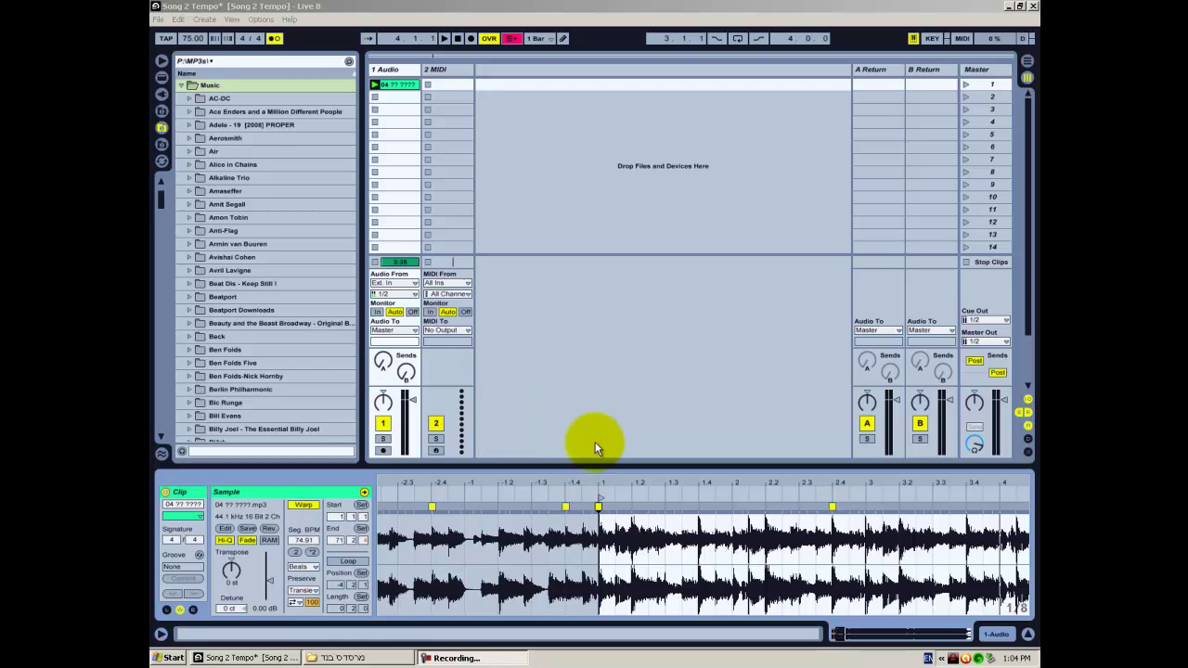
Play the clip from points further into the song, from about bar 25 onward, to check its timing against the metronome
left_click_drag(671, 484, 671, 481)
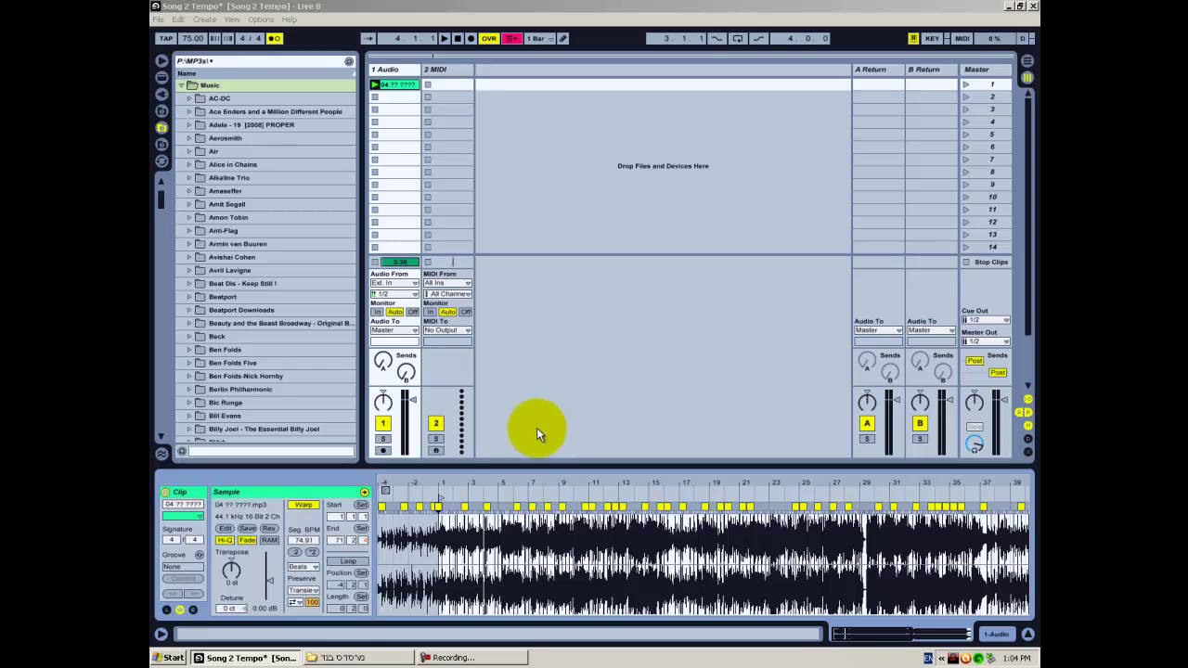
key("space")
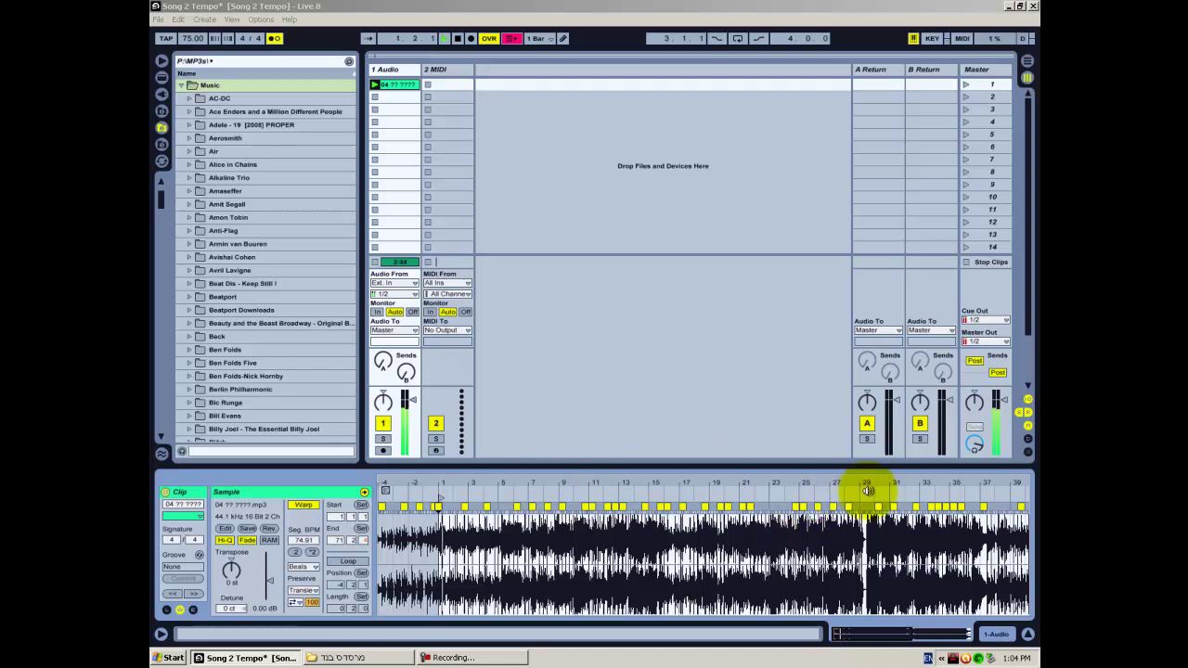
left_click(799, 490)
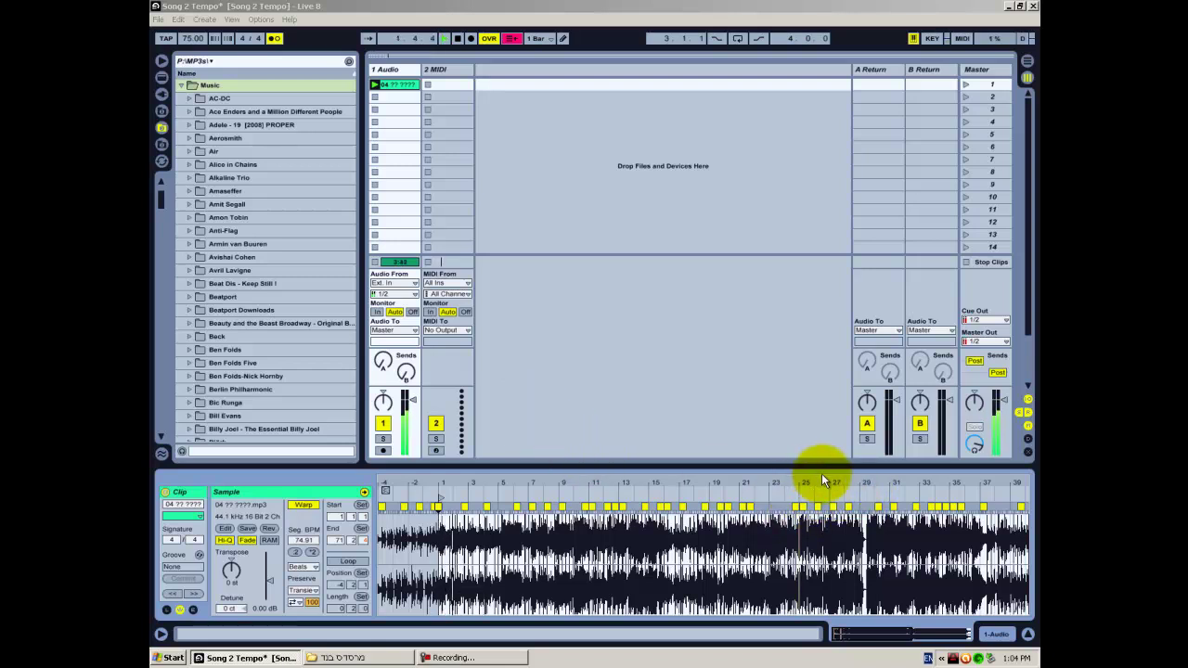
left_click_drag(800, 483, 808, 490)
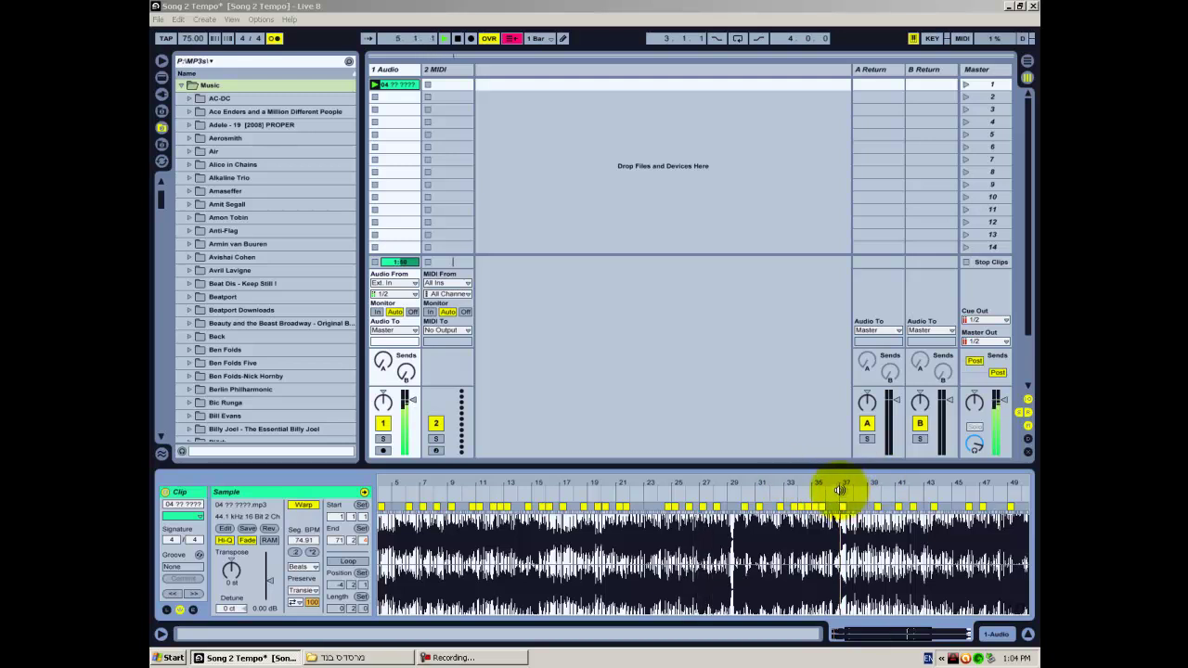
left_click_drag(862, 484, 862, 487)
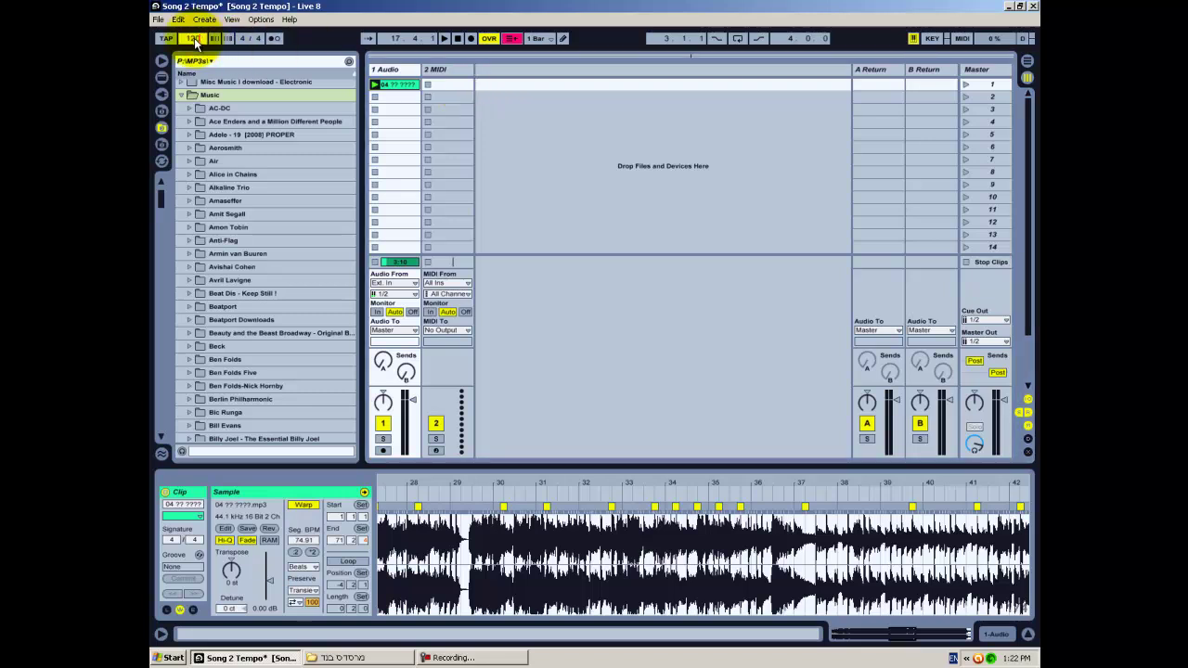
Set the project tempo to 120 BPM
key("Return")
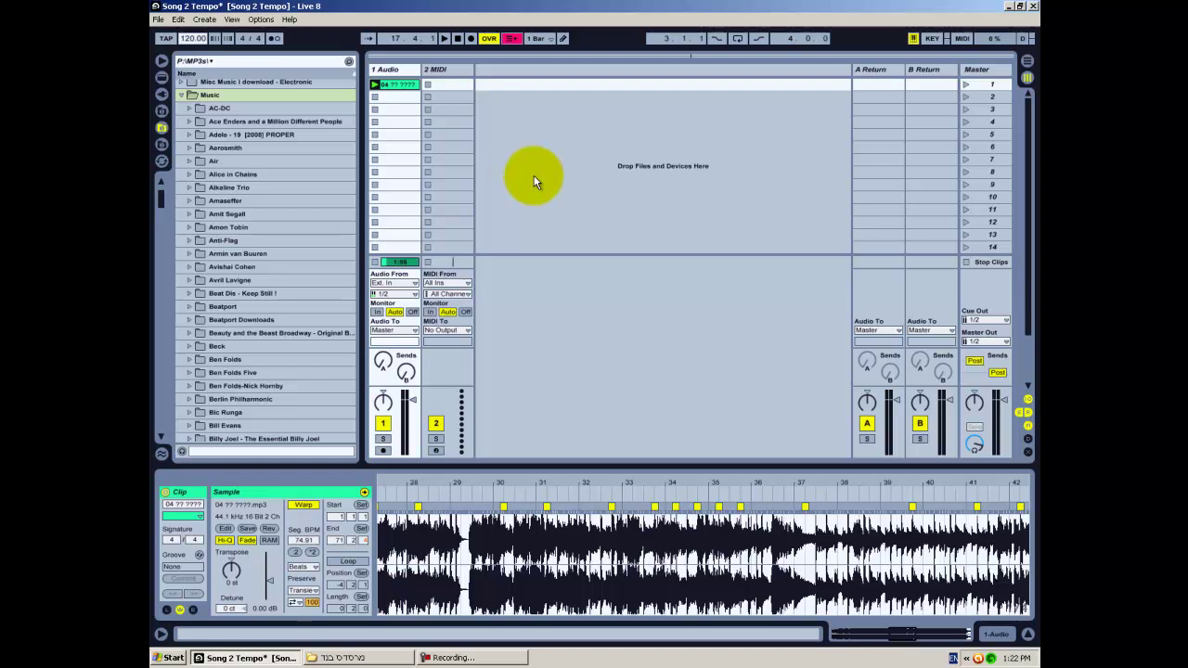
Play the clip briefly at the 120 BPM project tempo to hear how the current Beats warp mode sounds
key("space")
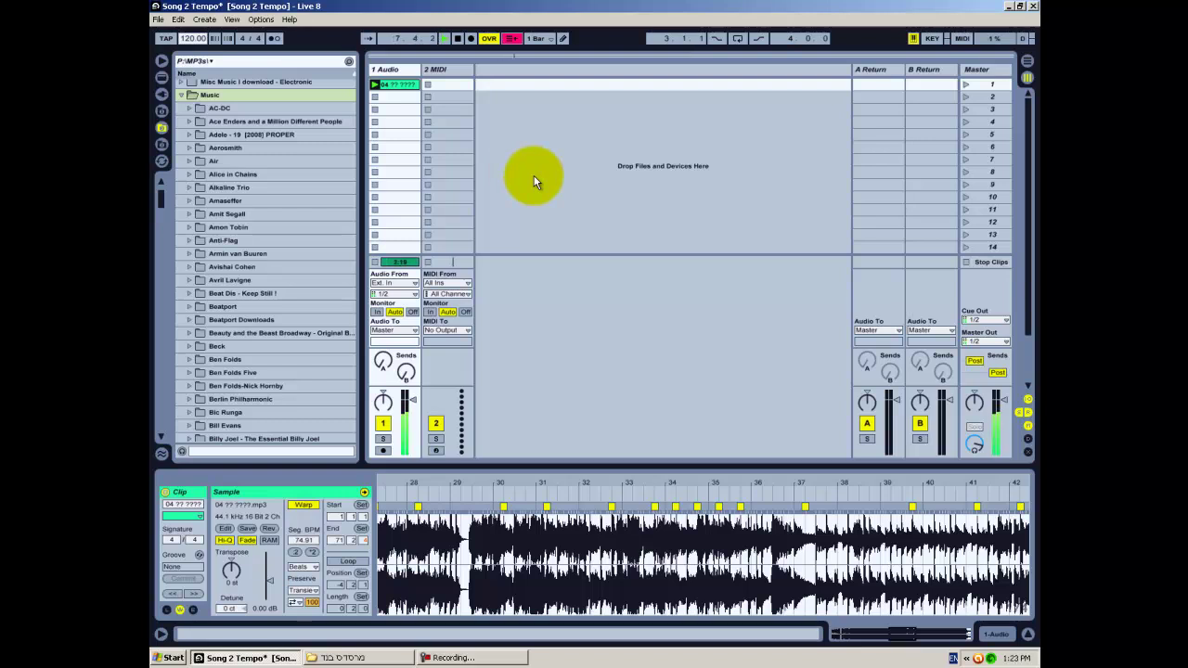
key("space")
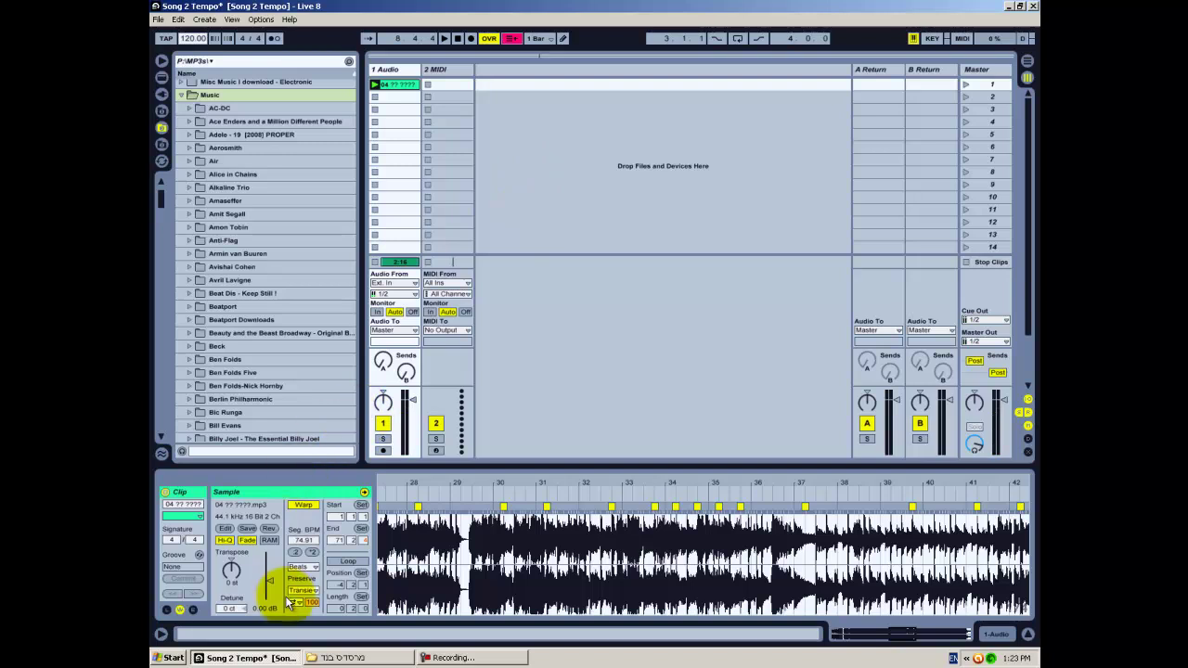
Set the clip's warp mode to Re-Pitch and audition it with the project tempo lowered to 96 BPM
left_click(304, 566)
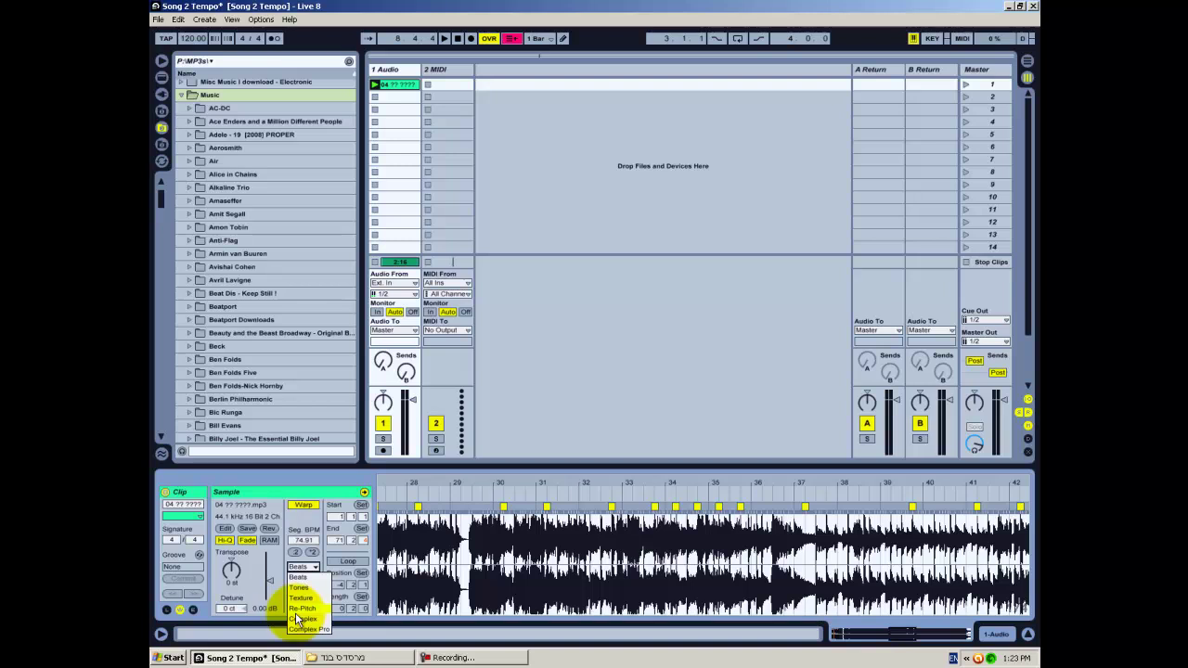
left_click(302, 608)
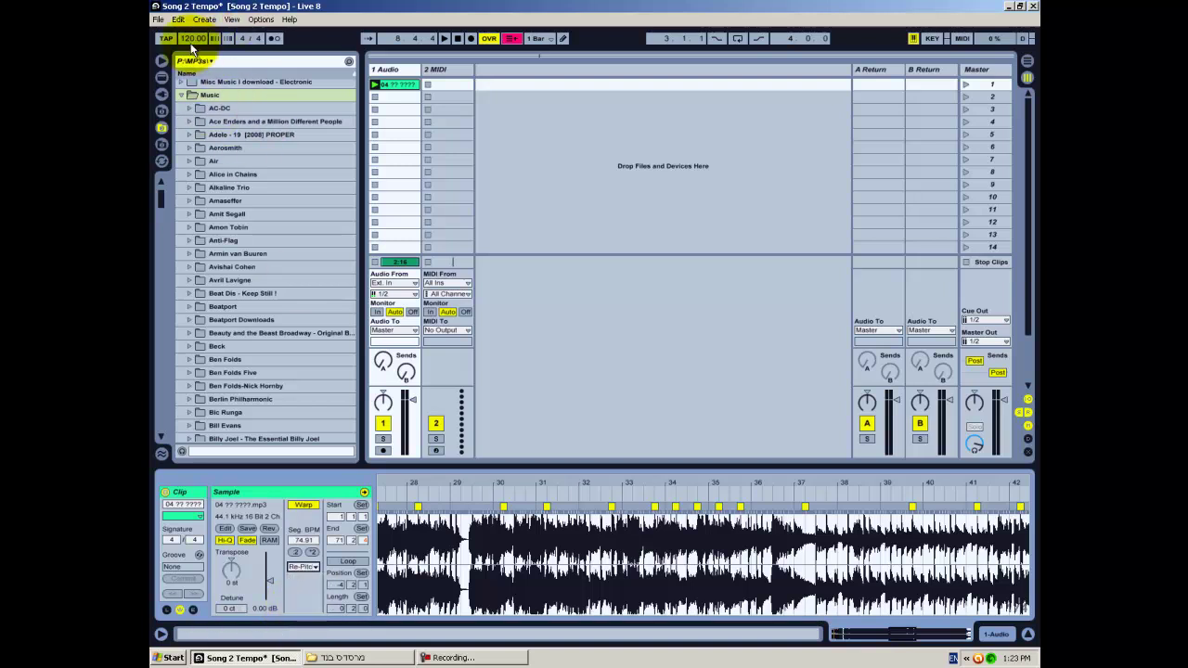
mouse_move(191, 39)
left_mouse_down()
mouse_move(192, 55)
mouse_move(193, 43)
left_mouse_up()
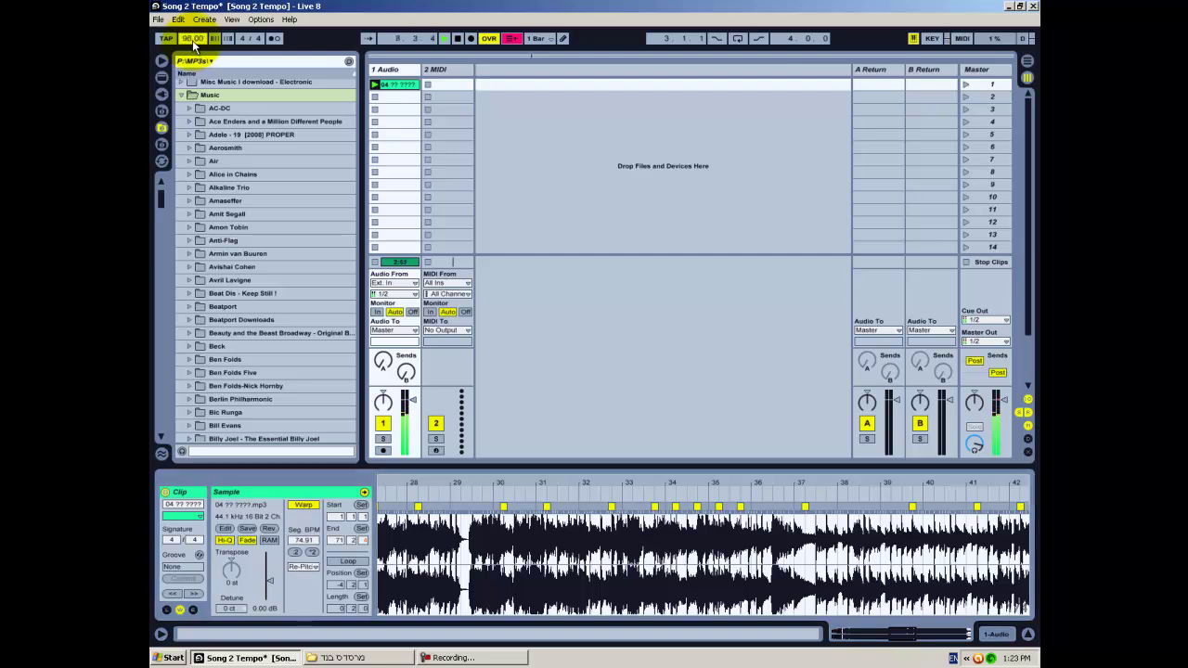
key("space")
Set the clip's warp mode to Complex Pro and audition it with the project tempo at 112 BPM
left_click(302, 566)
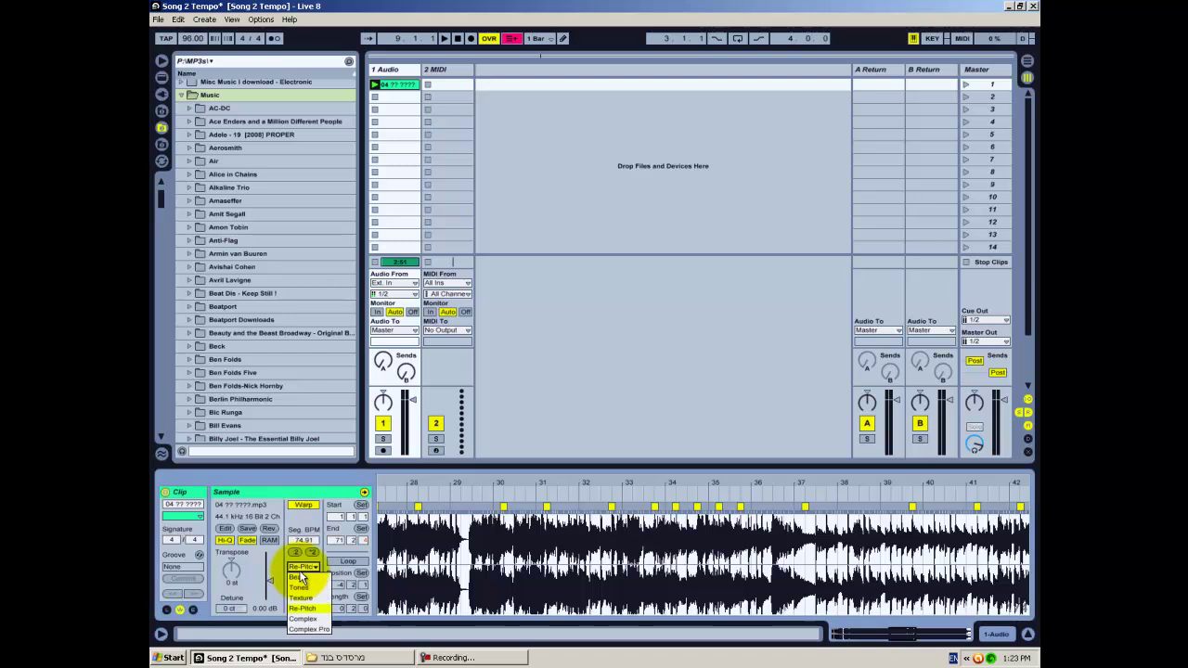
left_click(314, 629)
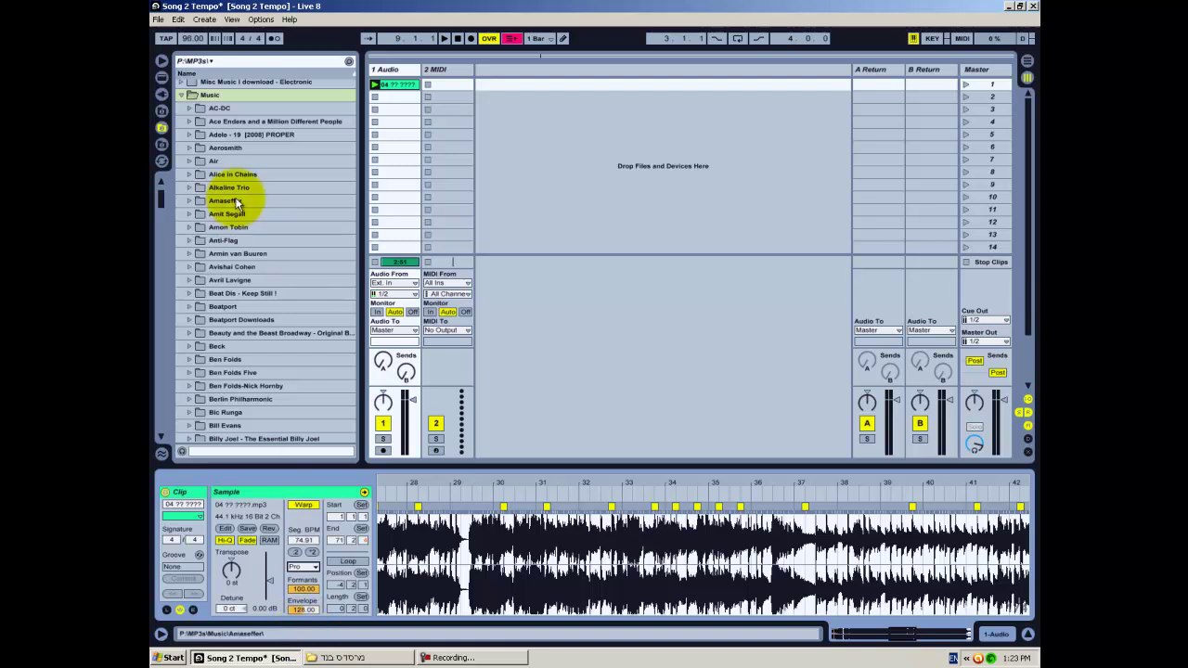
left_click_drag(194, 38, 194, 36)
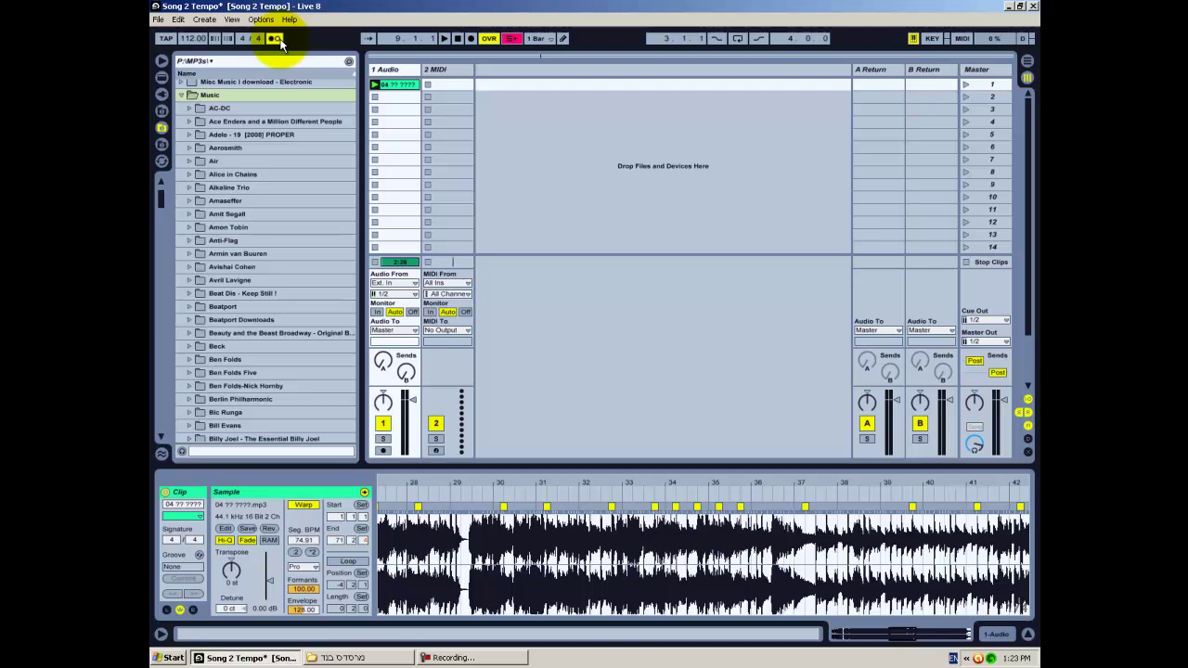
key("space")
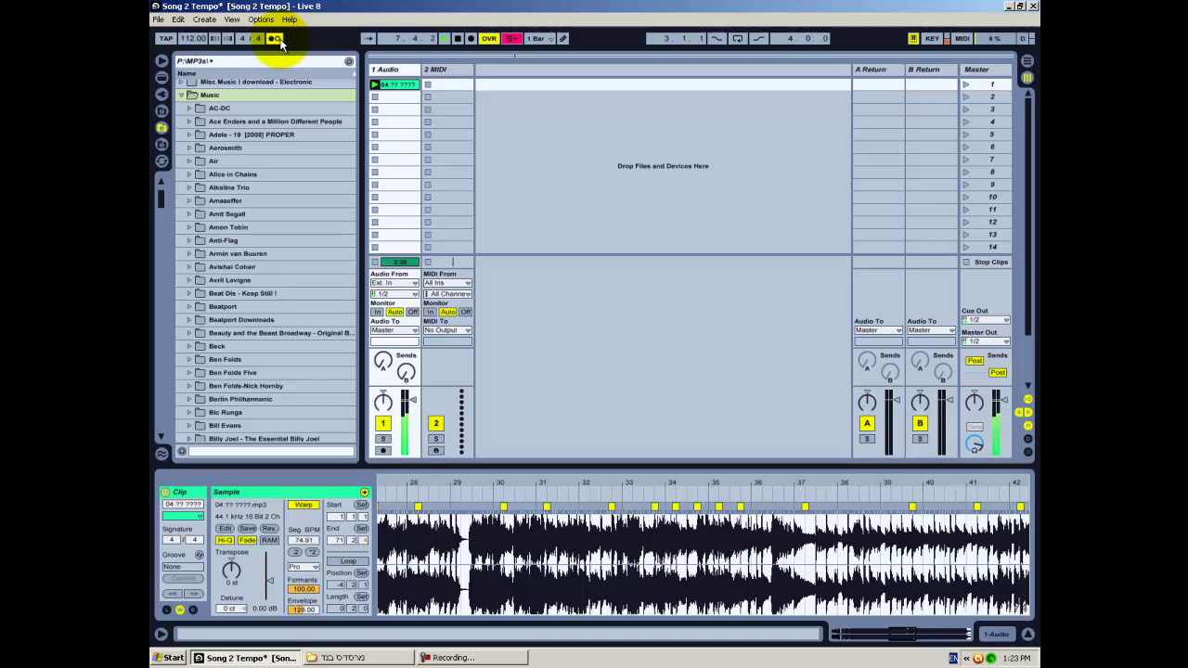